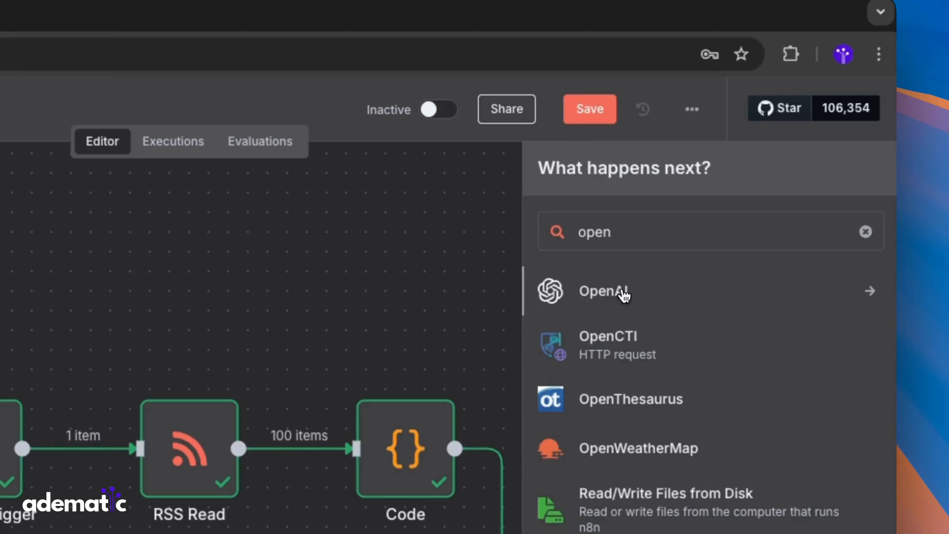
# Add an OpenAI node with the Create an assistant action after the existing OpenAI node and select the OpenAi account credential.
pyautogui.click(620, 294)
pyautogui.click(635, 374)
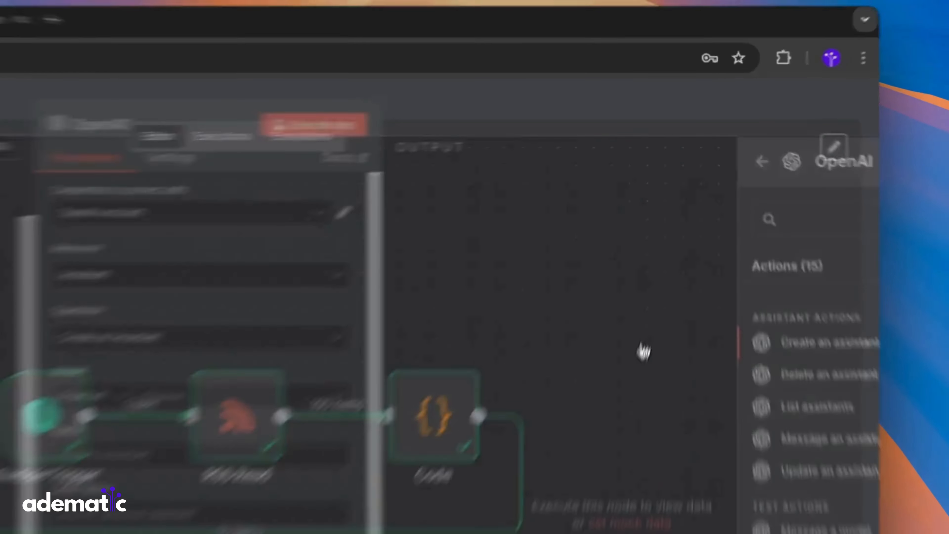
pyautogui.click(524, 156)
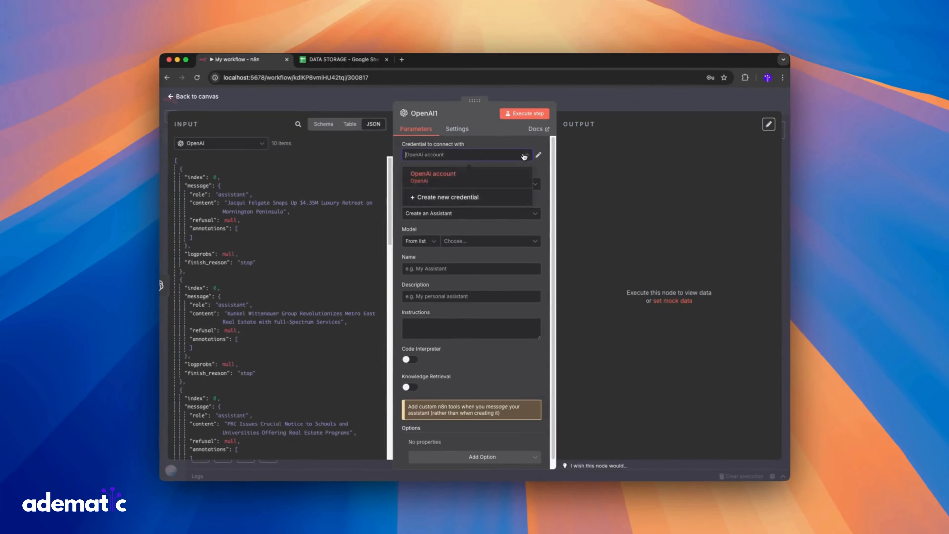
pyautogui.click(472, 182)
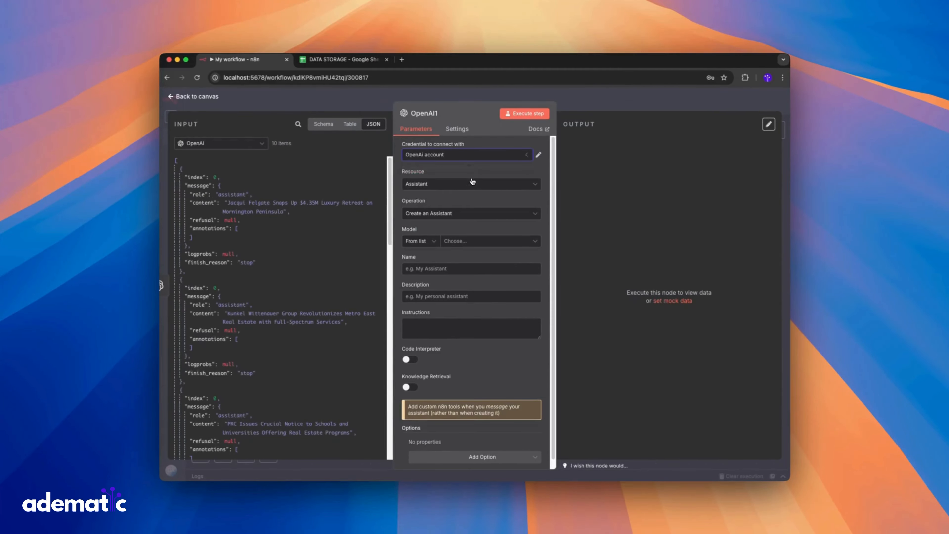
# Set the new node's resource to Text with the Message a Model operation, and choose the CHATGPT-4O-LATEST model.
pyautogui.click(482, 187)
pyautogui.click(469, 220)
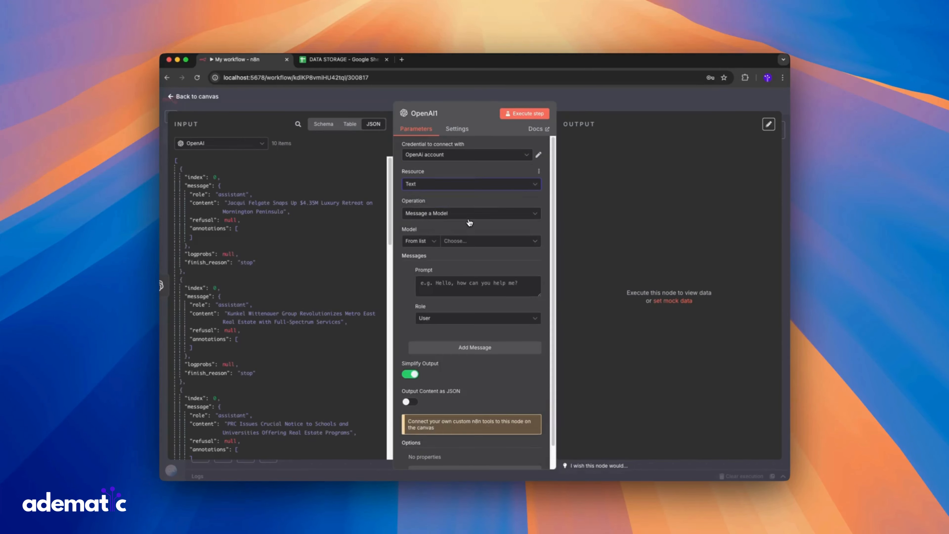
pyautogui.click(470, 214)
pyautogui.click(469, 236)
pyautogui.click(472, 241)
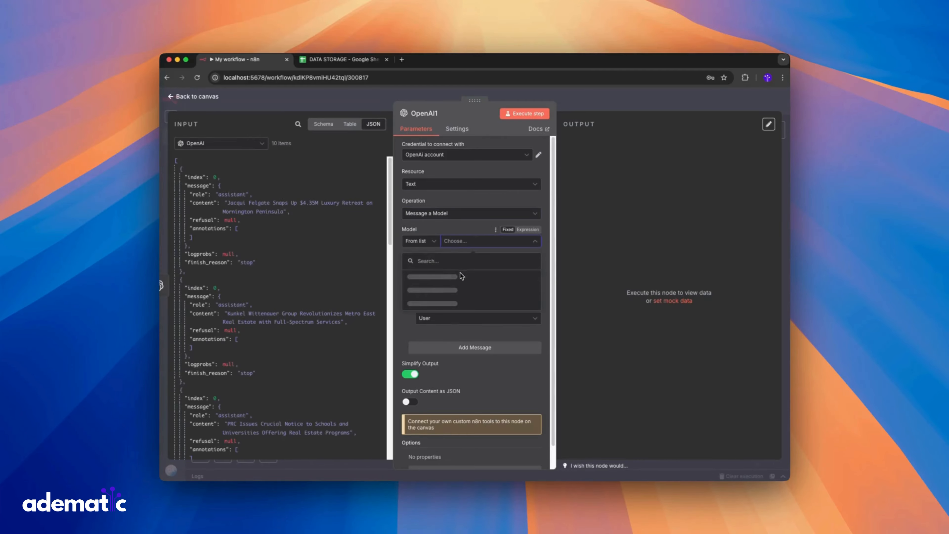
pyautogui.click(450, 278)
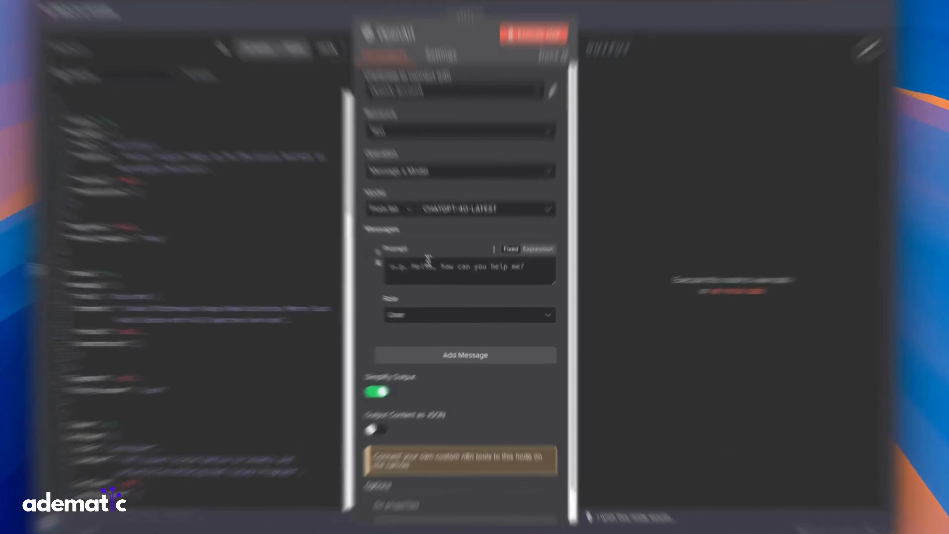
# Paste the news content generator prompt requesting one concise Subheadline per article, make it an expression, and open it in the expanded editor.
pyautogui.click(430, 268)
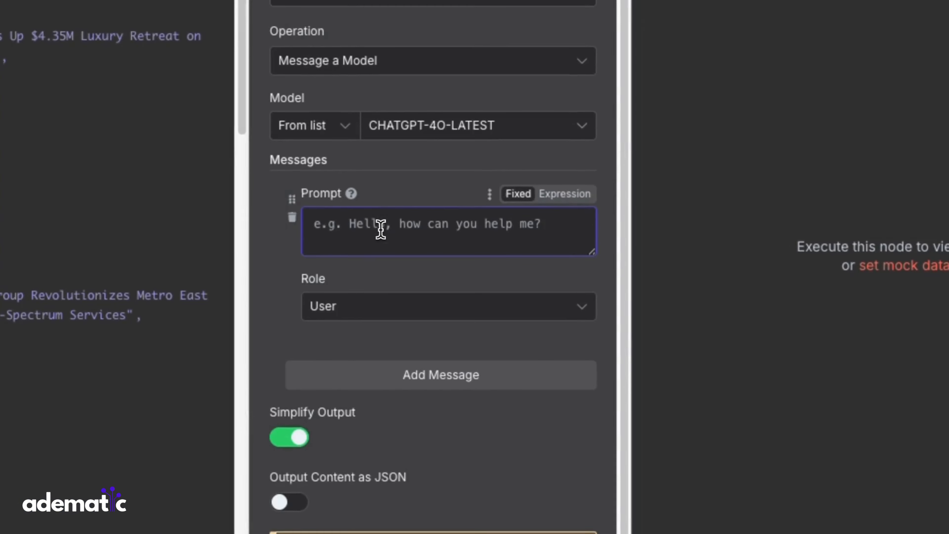
pyautogui.hotkey('ctrl', 'v')
pyautogui.click(554, 198)
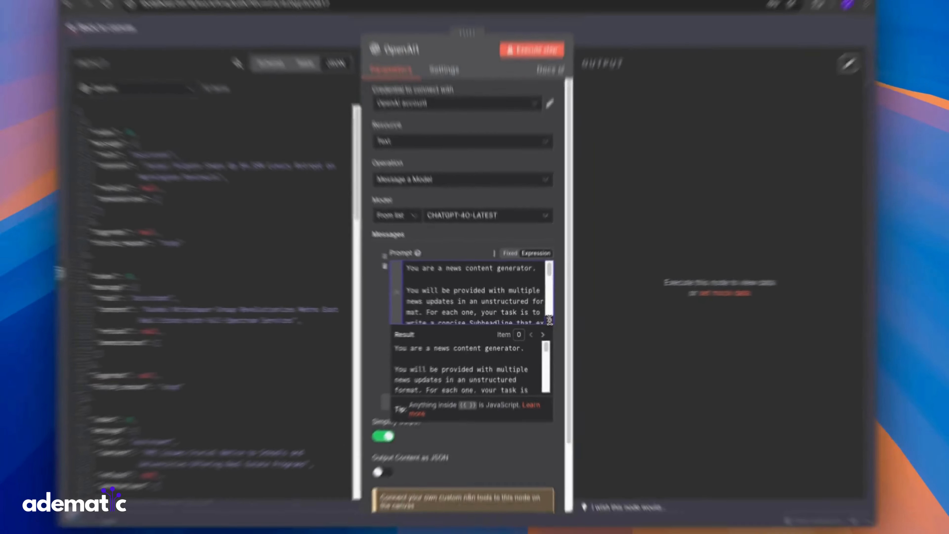
pyautogui.click(588, 313)
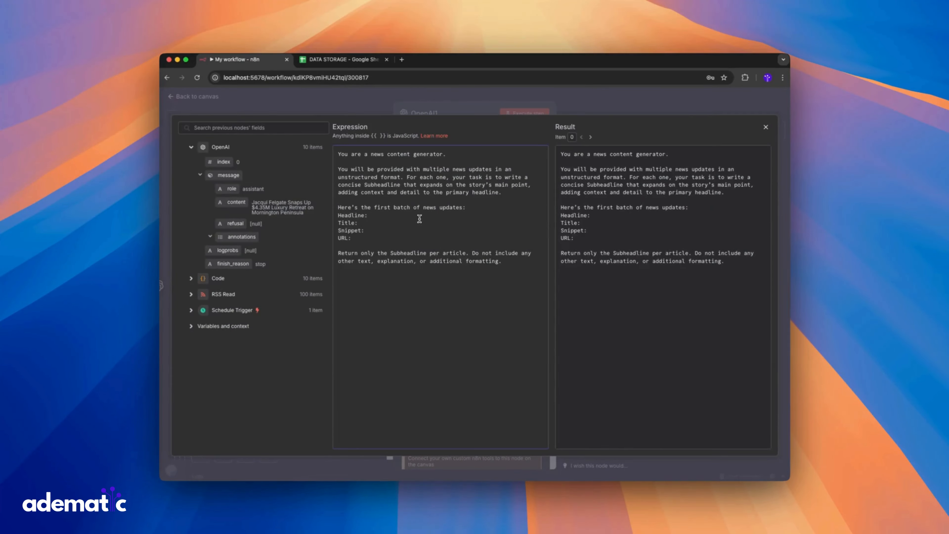
# Map the Code node's title, contentSnippet and link to the prompt's Title, Snippet and URL, and the OpenAI message content to Headline.
pyautogui.click(191, 279)
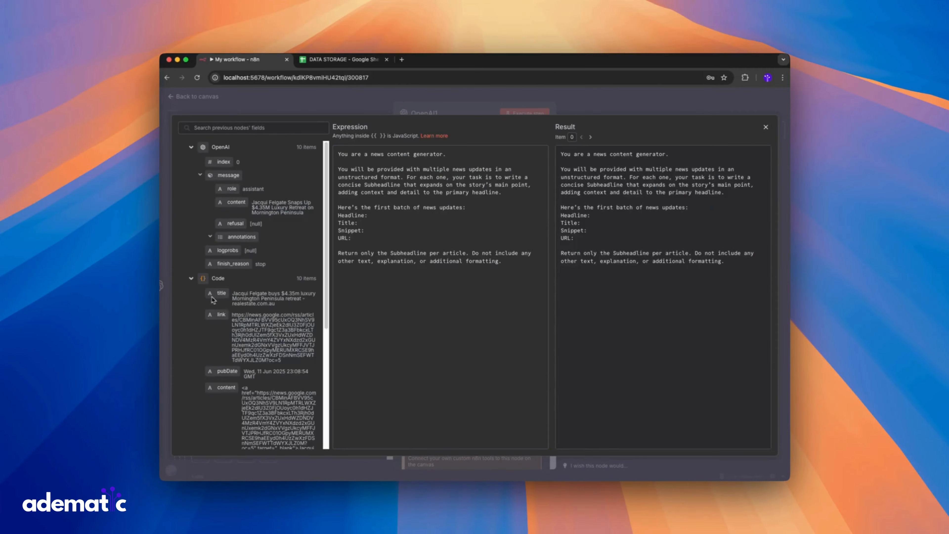
pyautogui.moveTo(212, 299); pyautogui.dragTo(364, 224)
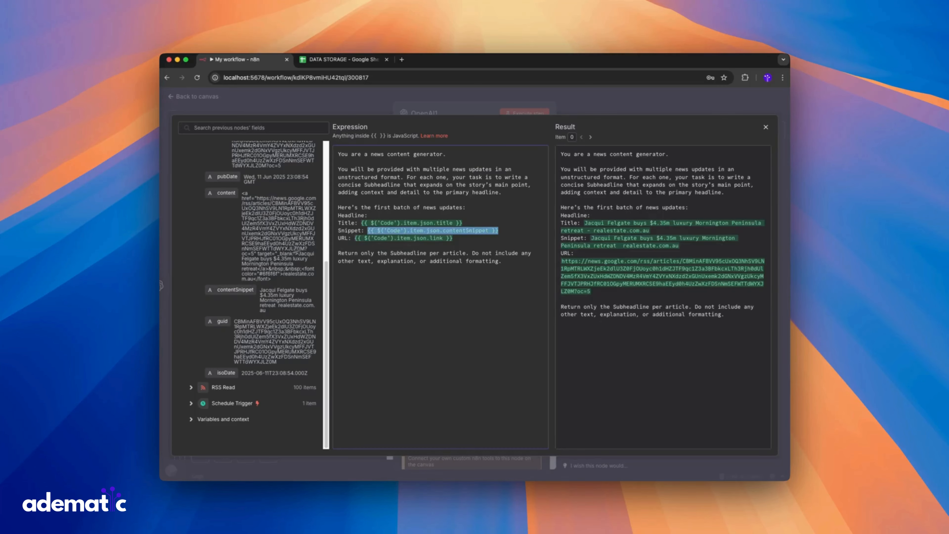
pyautogui.scroll(10, 262, 262)
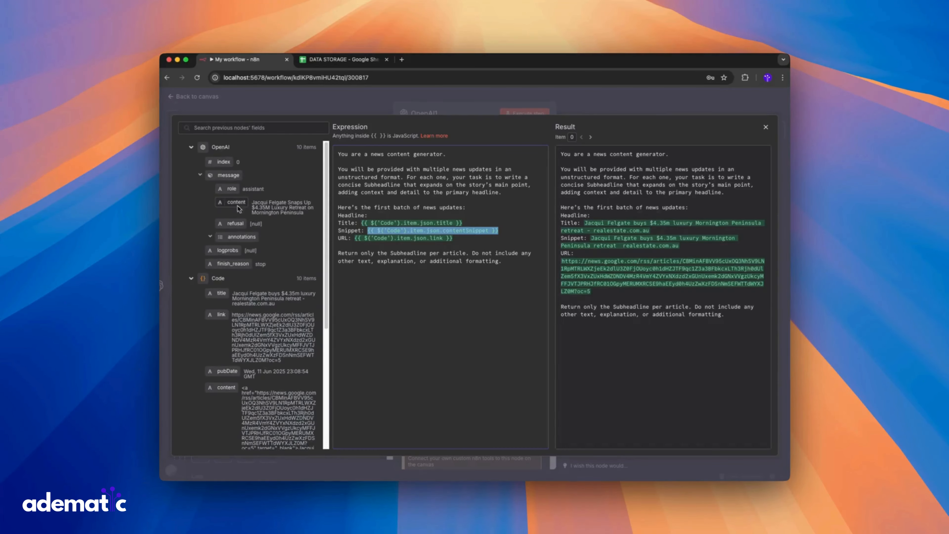
pyautogui.moveTo(236, 203); pyautogui.dragTo(371, 216)
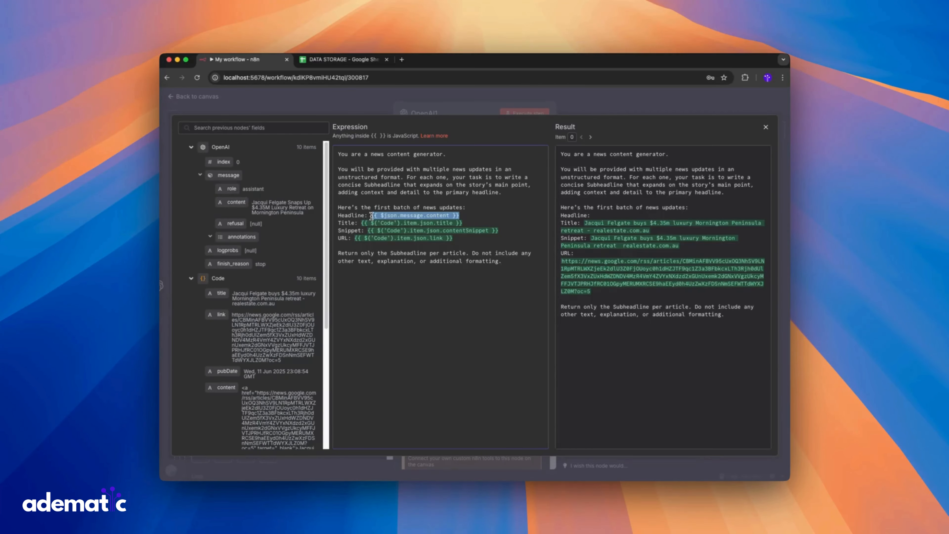
# Close the expression editor, execute the subheadline node, and return to the workflow canvas.
pyautogui.click(548, 108)
pyautogui.click(531, 115)
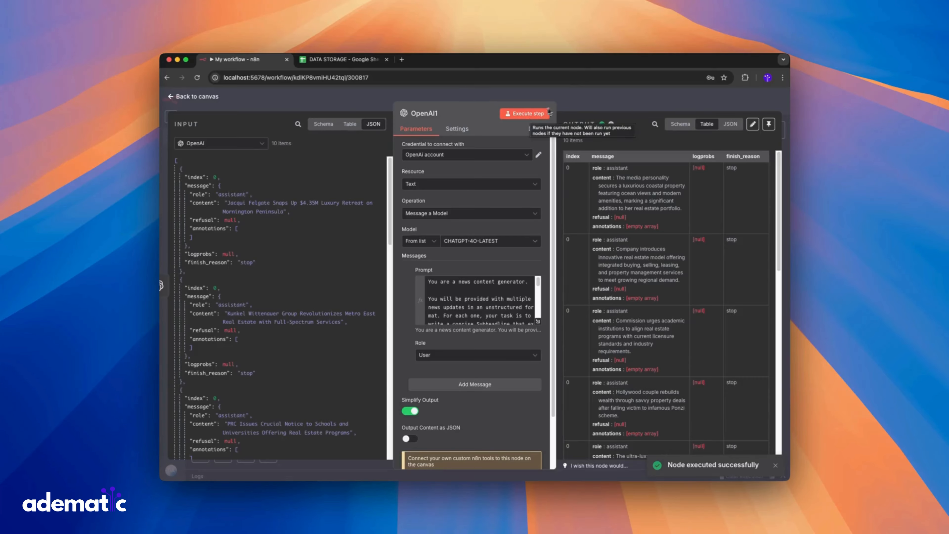
pyautogui.click(567, 100)
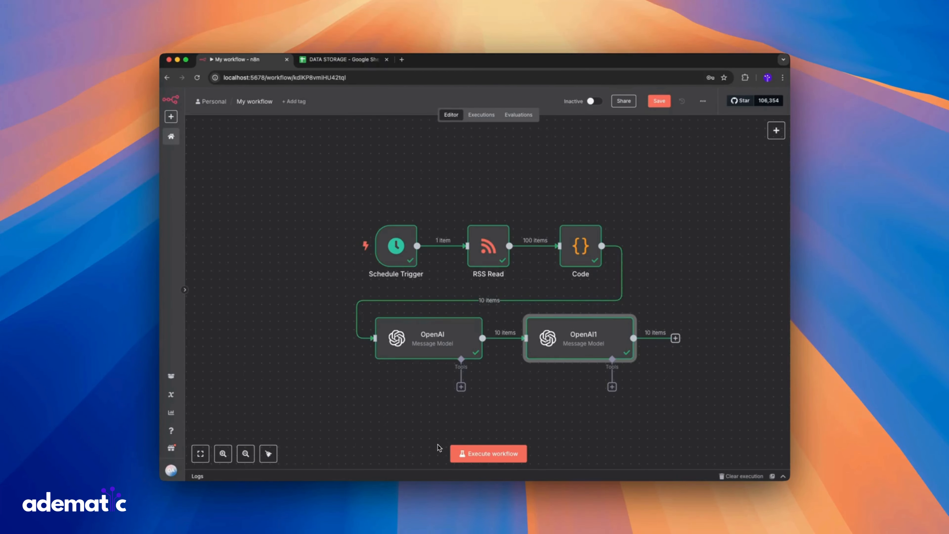
# Add a third OpenAI node with the Create an assistant action after OpenAI1 and select the OpenAi account credential.
pyautogui.click(200, 453)
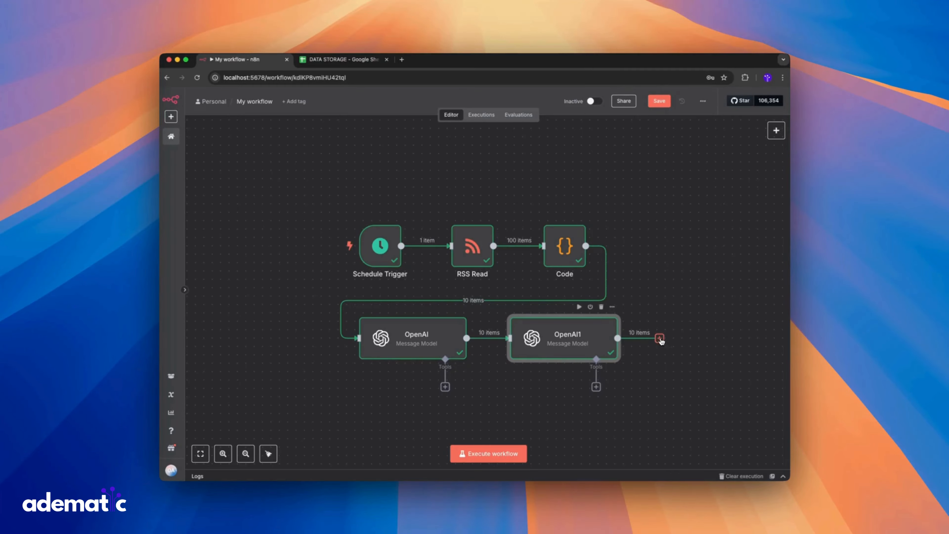
pyautogui.click(659, 338)
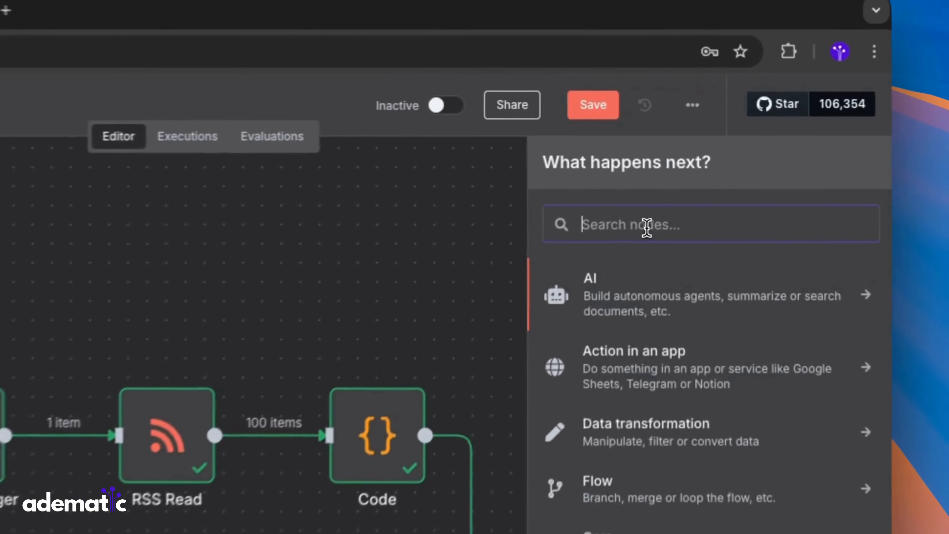
pyautogui.write('open')
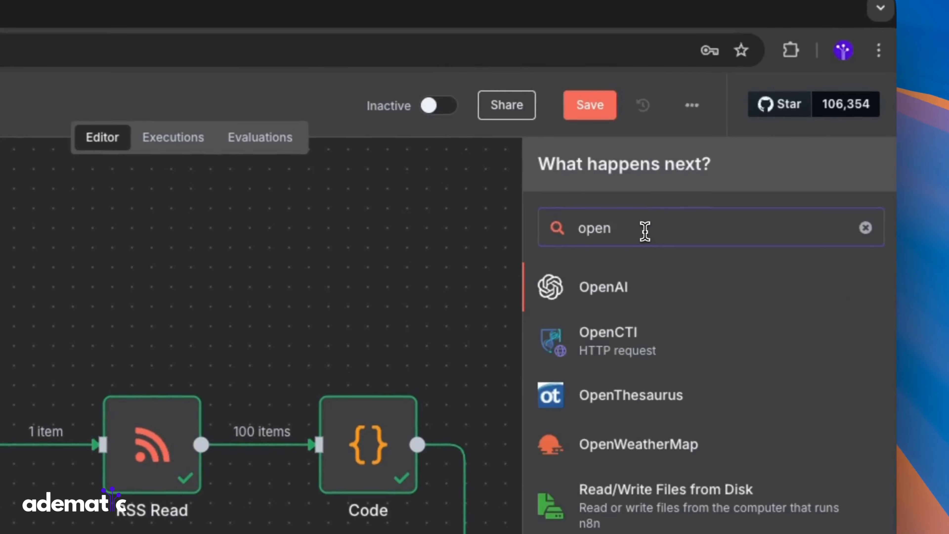
pyautogui.click(648, 296)
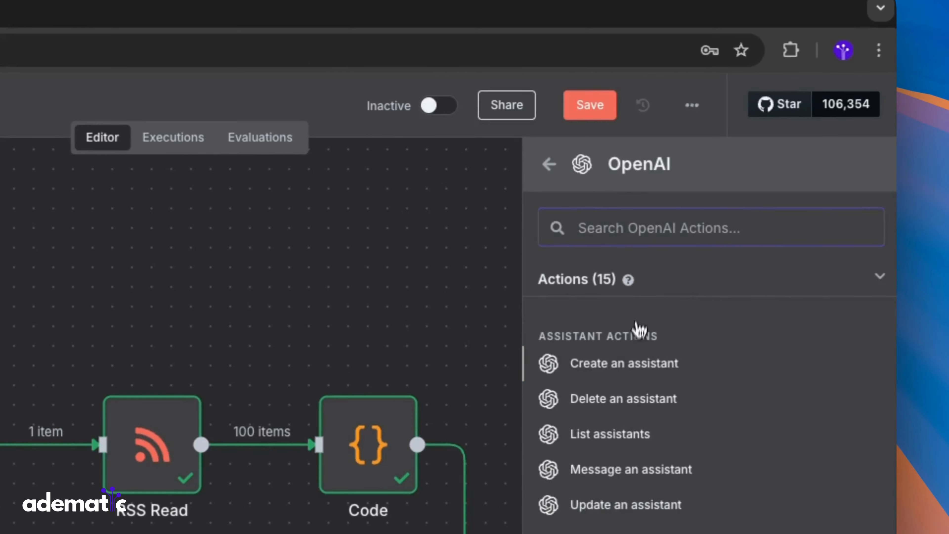
pyautogui.click(633, 364)
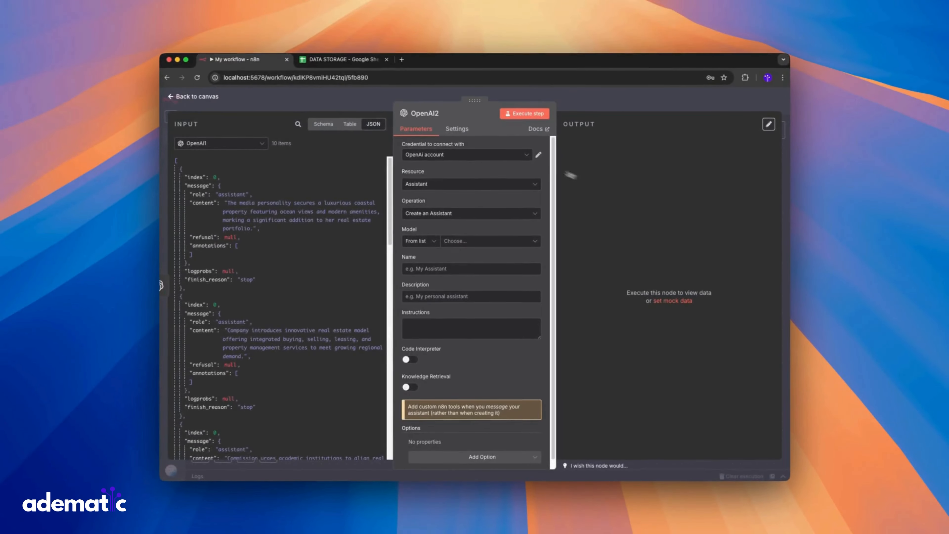
pyautogui.click(519, 155)
pyautogui.click(488, 177)
# Set the third OpenAI node's resource to Text and its model to CHATGPT-4O-LATEST.
pyautogui.click(485, 183)
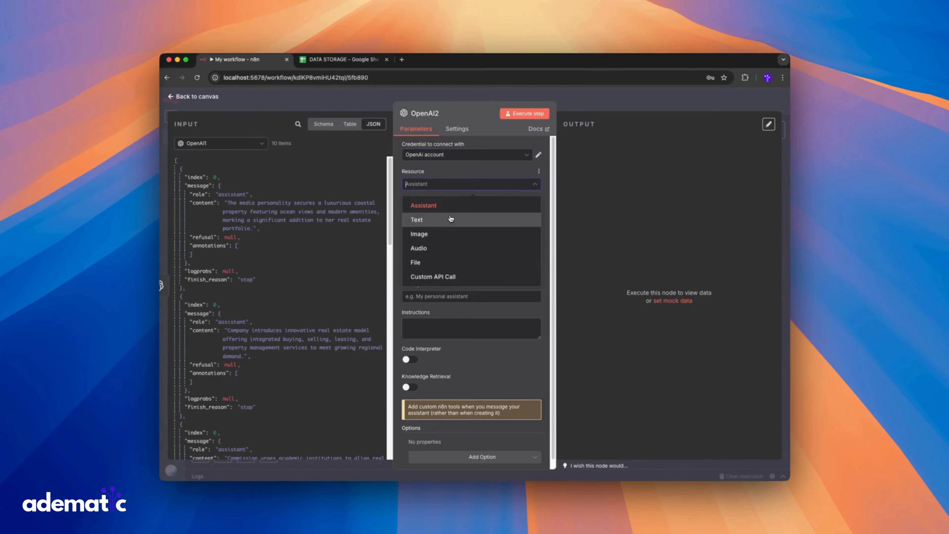
pyautogui.click(450, 219)
pyautogui.click(466, 241)
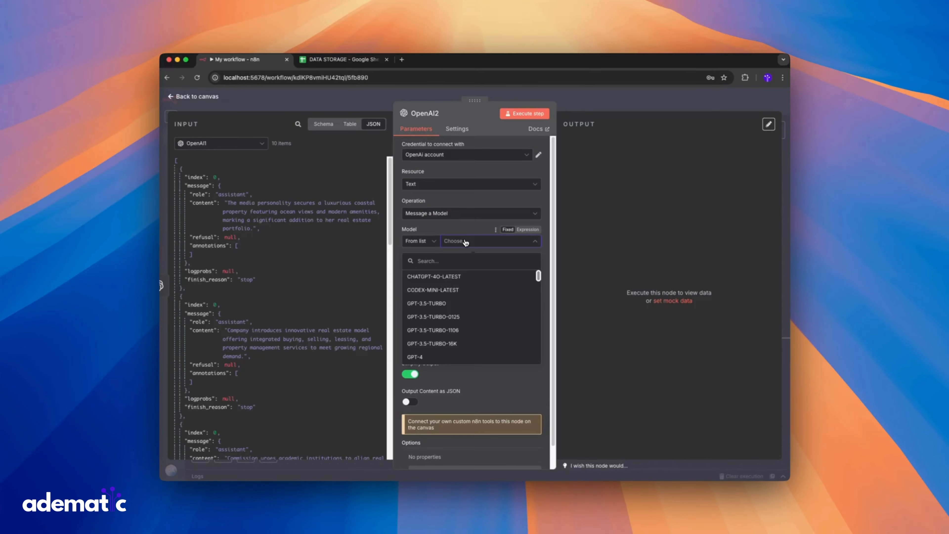
pyautogui.click(464, 276)
# Paste the social media engagement expert prompt requesting a 0 to 100 Viral Score, make it an expression, and open it in the expanded editor.
pyautogui.click(466, 283)
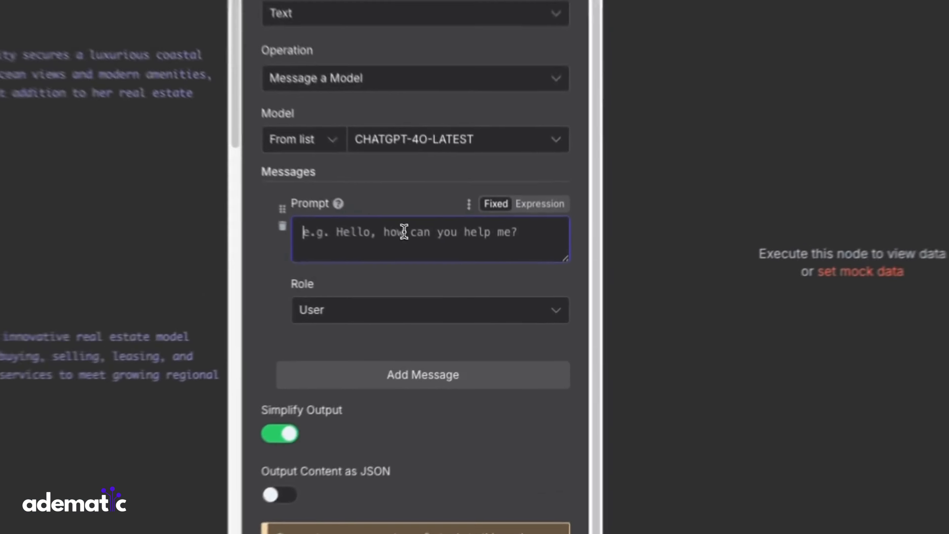
pyautogui.hotkey('ctrl', 'v')
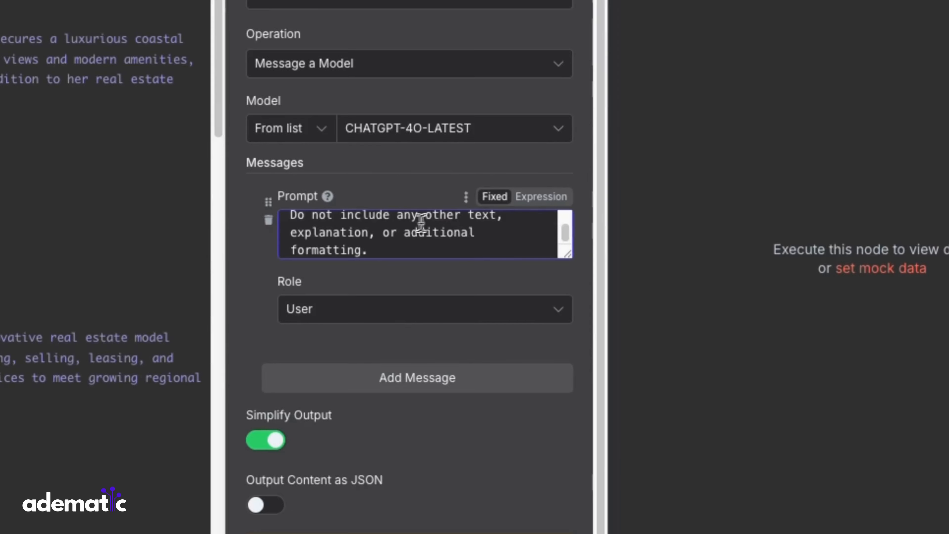
pyautogui.click(532, 201)
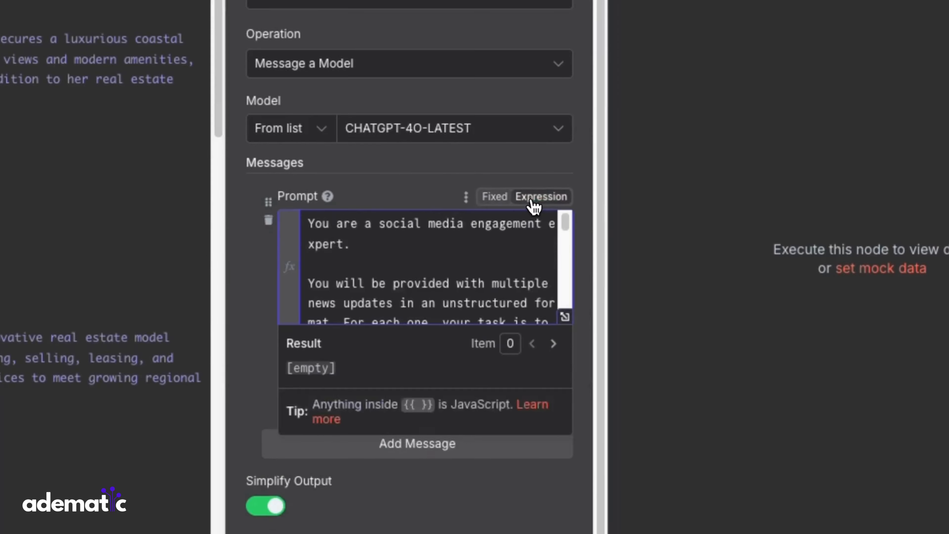
pyautogui.click(572, 320)
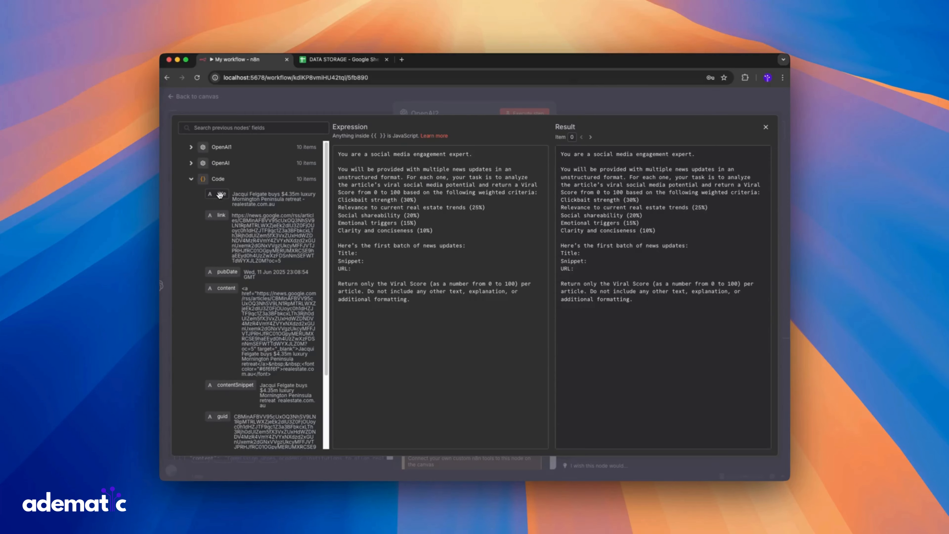
# Map the Code node's title, link and contentSnippet fields to the Viral Score prompt's Title, URL and Snippet lines.
pyautogui.moveTo(219, 194); pyautogui.dragTo(372, 253)
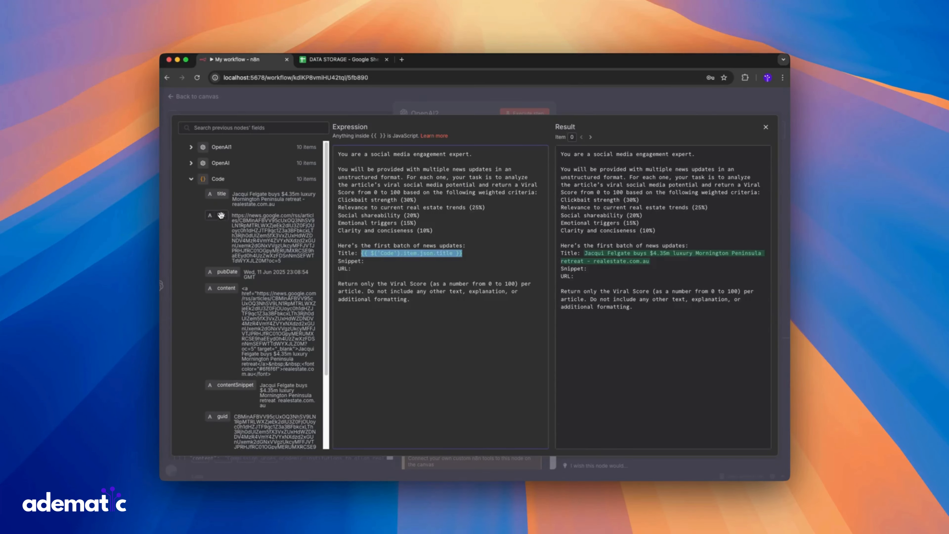
pyautogui.moveTo(221, 215); pyautogui.dragTo(362, 269)
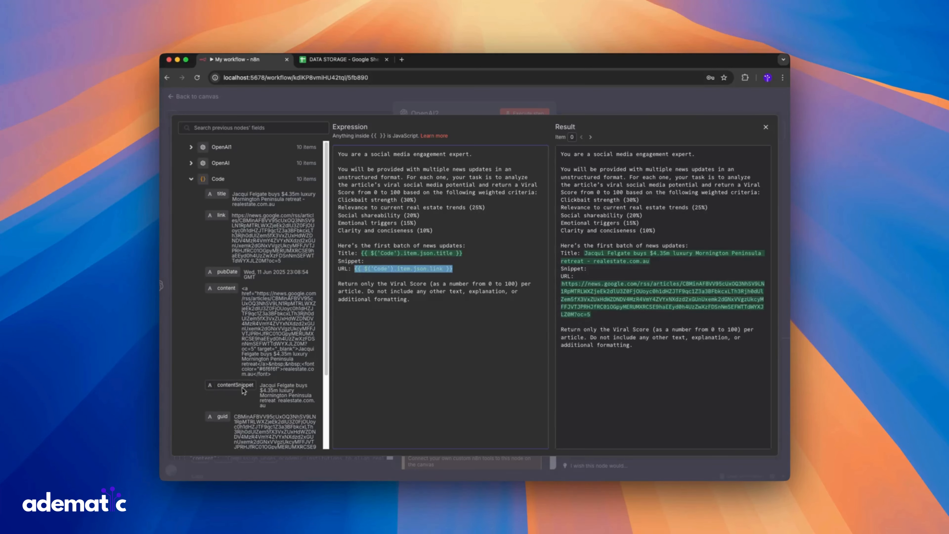
pyautogui.moveTo(232, 385); pyautogui.dragTo(369, 262)
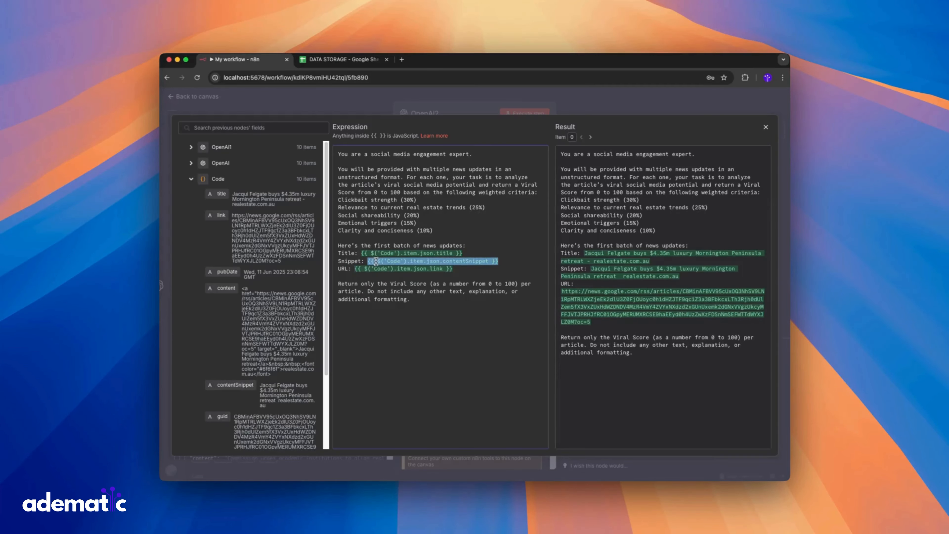
pyautogui.click(489, 239)
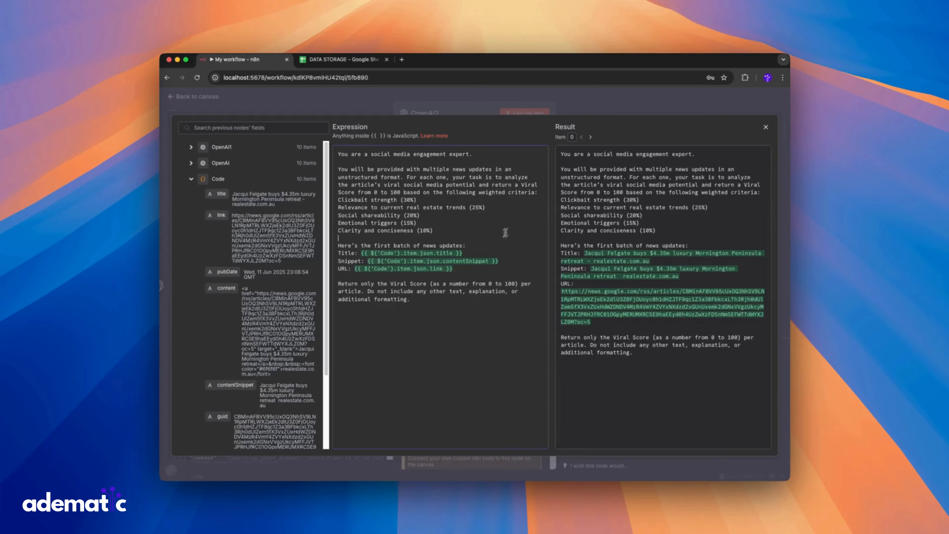
# Close the expression editor, execute the Viral Score node, and return to the workflow canvas.
pyautogui.click(555, 108)
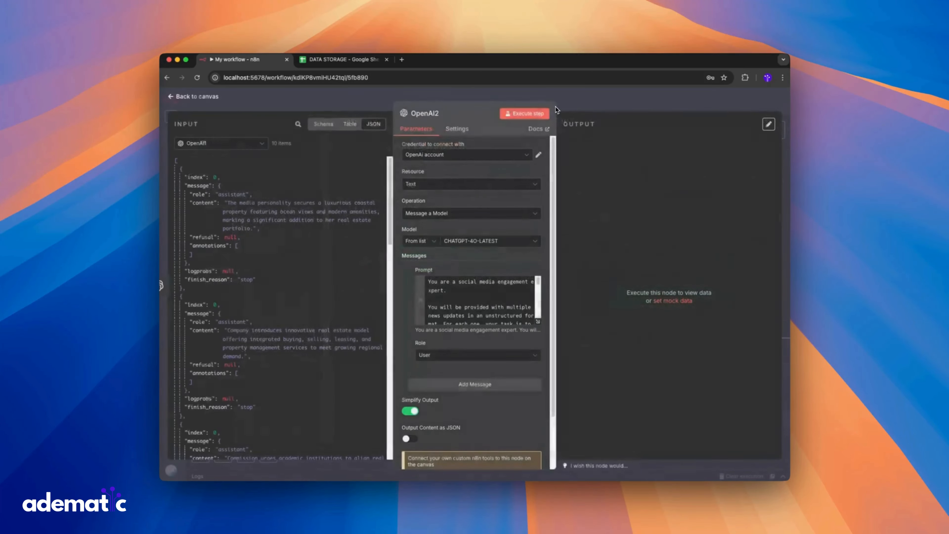
pyautogui.click(527, 116)
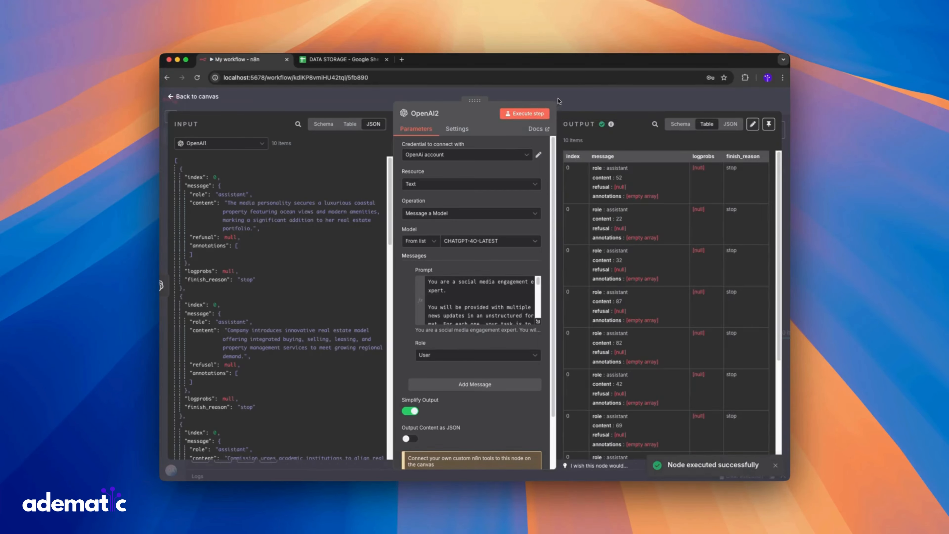
pyautogui.click(581, 98)
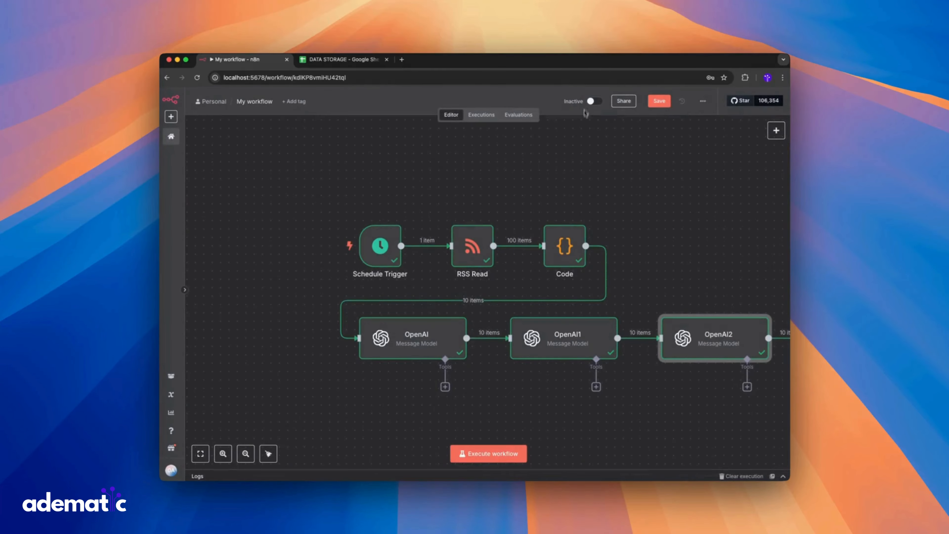
# Add a Google Sheets node with the Append row in sheet action after the Viral Score Analyzer.
pyautogui.click(200, 453)
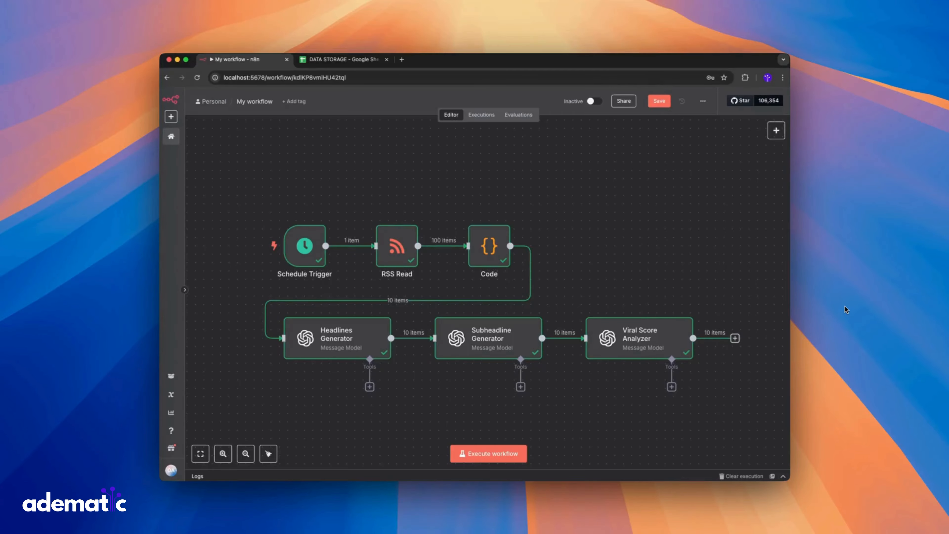
pyautogui.click(735, 339)
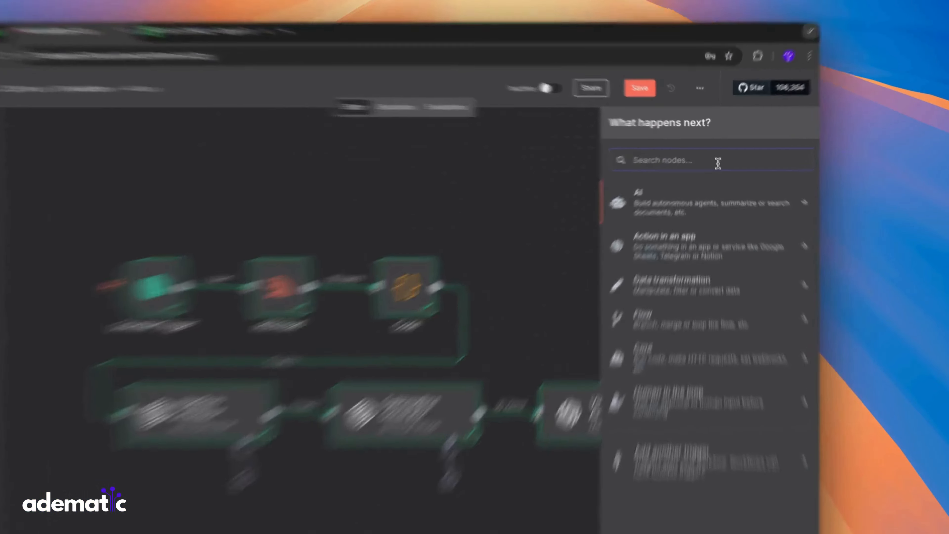
pyautogui.write('google')
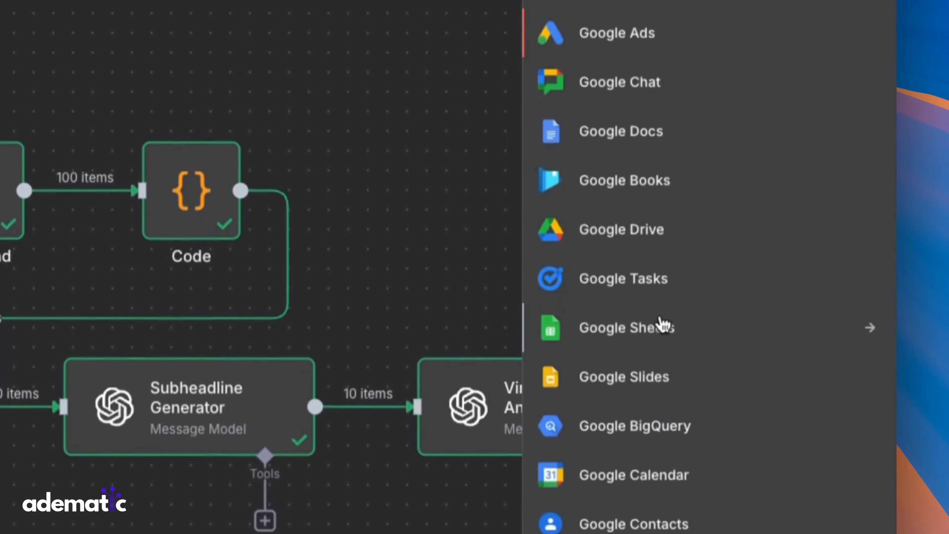
pyautogui.click(652, 327)
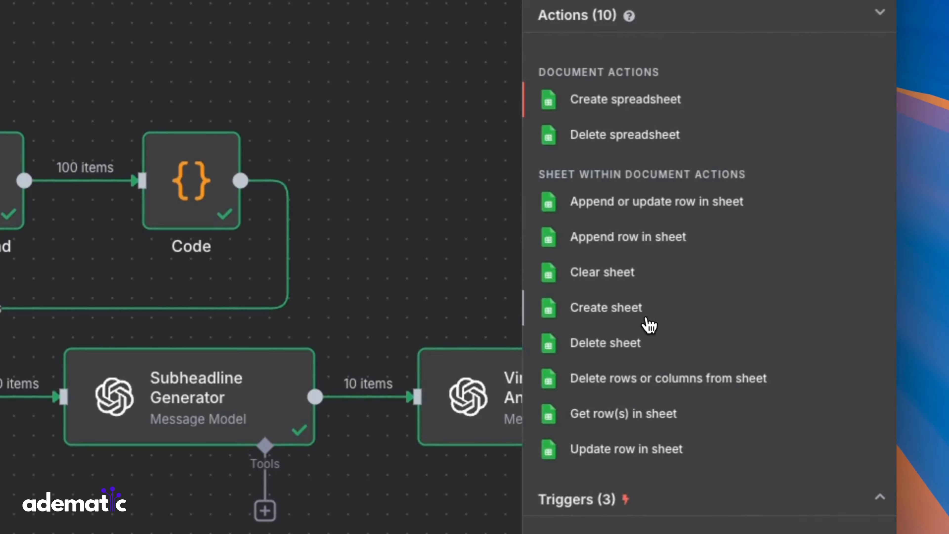
pyautogui.click(631, 239)
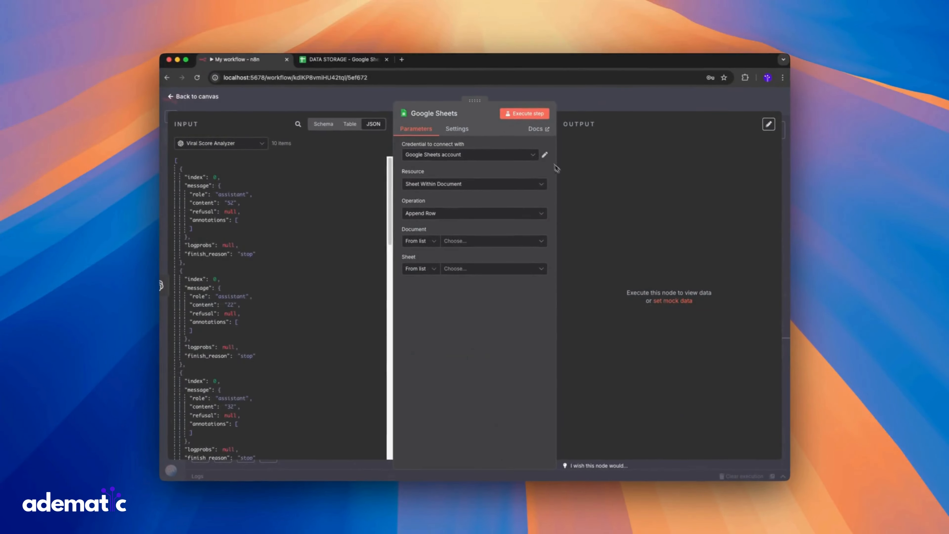
# Review the Client ID and Client Secret fields of the Google Sheets account credential, then close it.
pyautogui.click(545, 155)
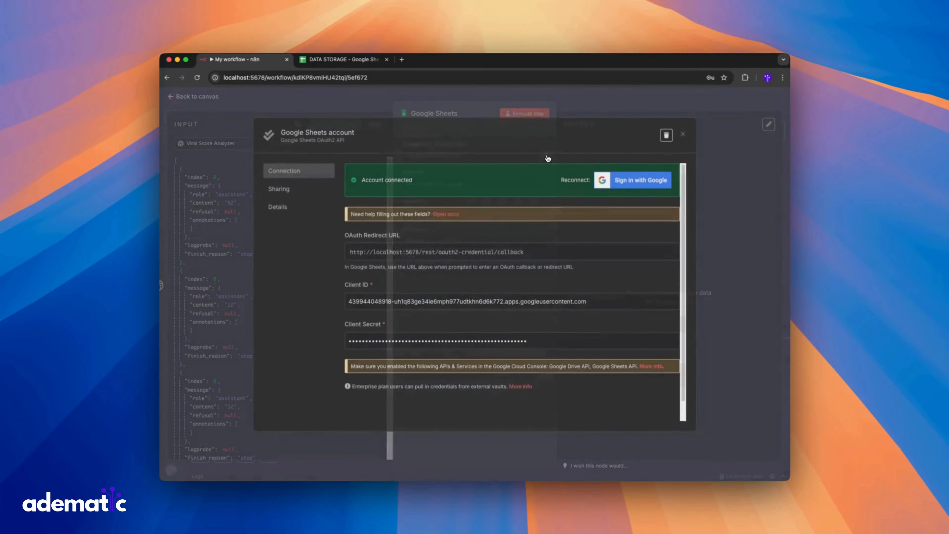
pyautogui.tripleClick(625, 303)
pyautogui.tripleClick(598, 341)
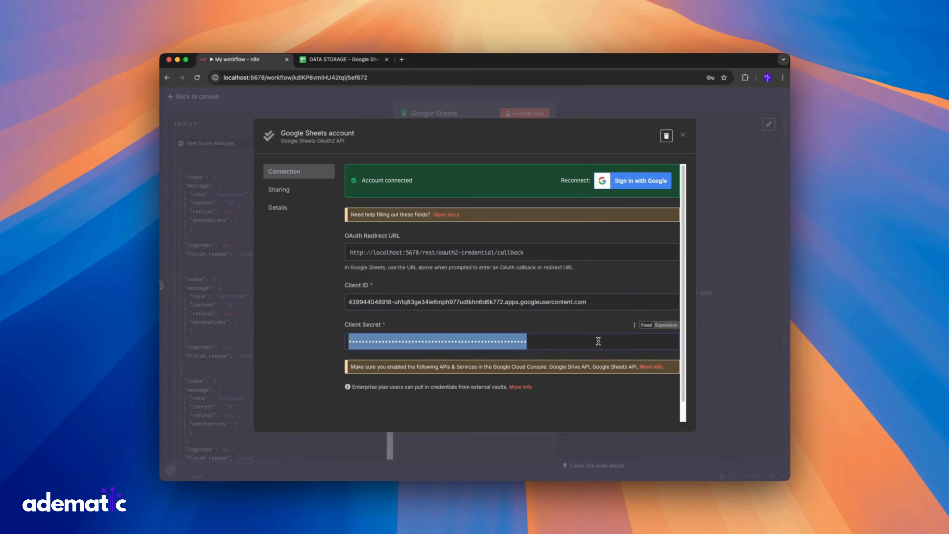
pyautogui.click(596, 130)
pyautogui.press('Escape')
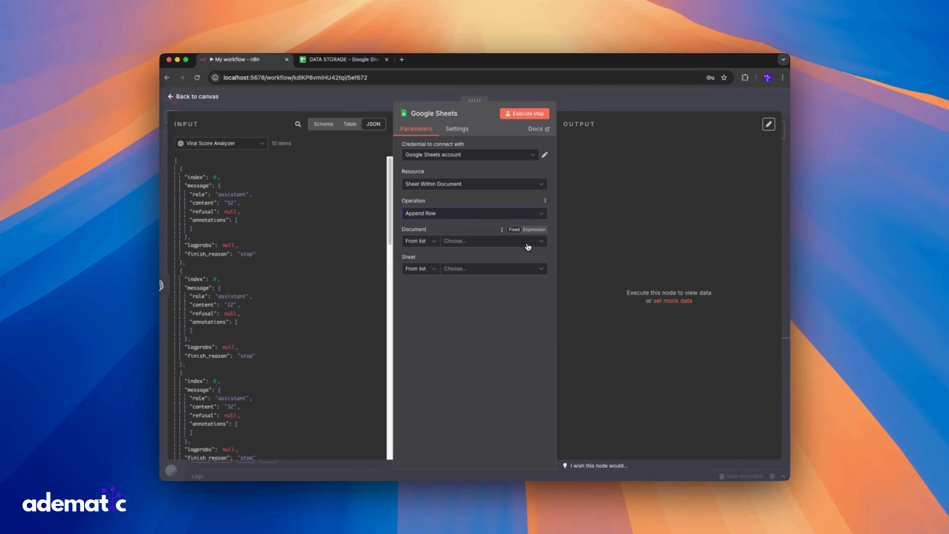
# Select DATA STORAGE as the Google Sheets node's document and Sheet1 as its sheet.
pyautogui.click(526, 245)
pyautogui.click(525, 276)
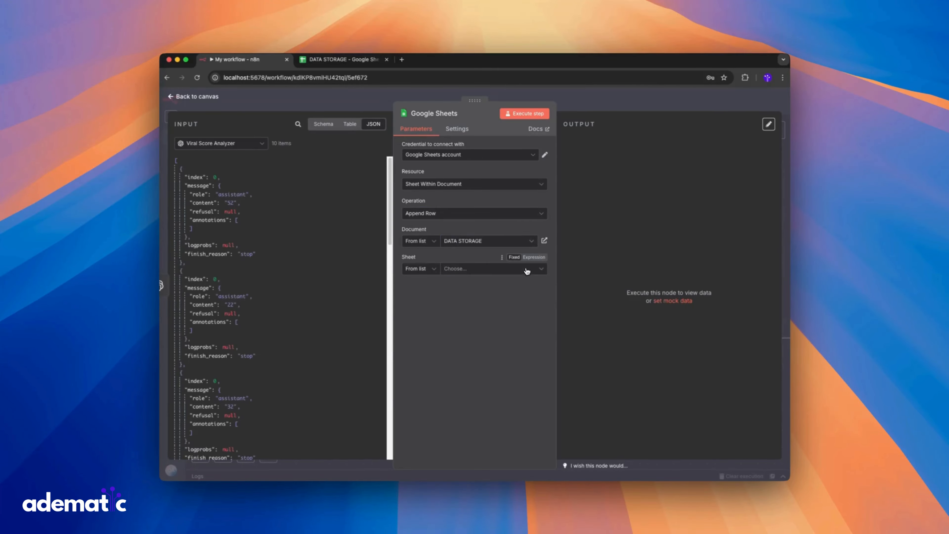
pyautogui.click(526, 269)
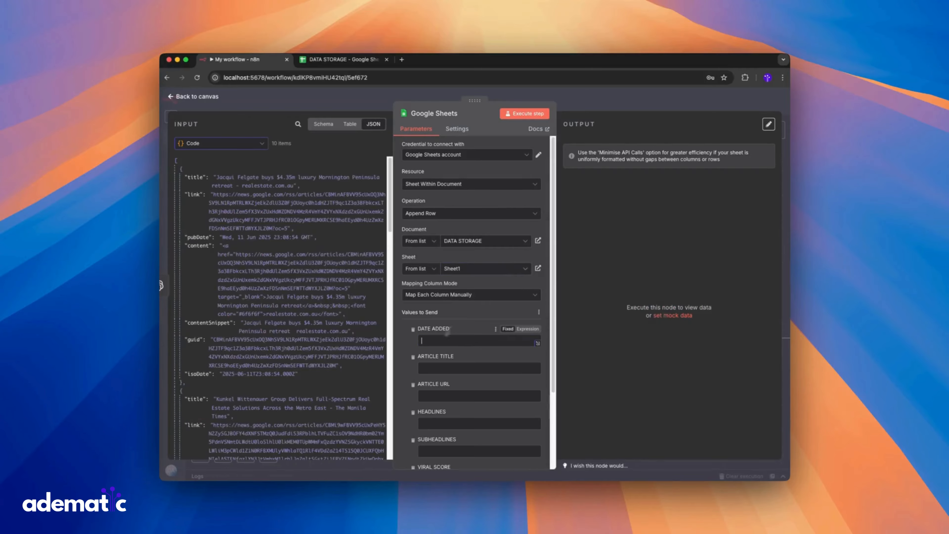
# Set DATE ADDED to the expression {{ new Date().toLocaleDateString('en-US', { year: 'numeric', month: 'long', day: 'numeric' }) }}.
pyautogui.click(433, 341)
pyautogui.press('super+v')
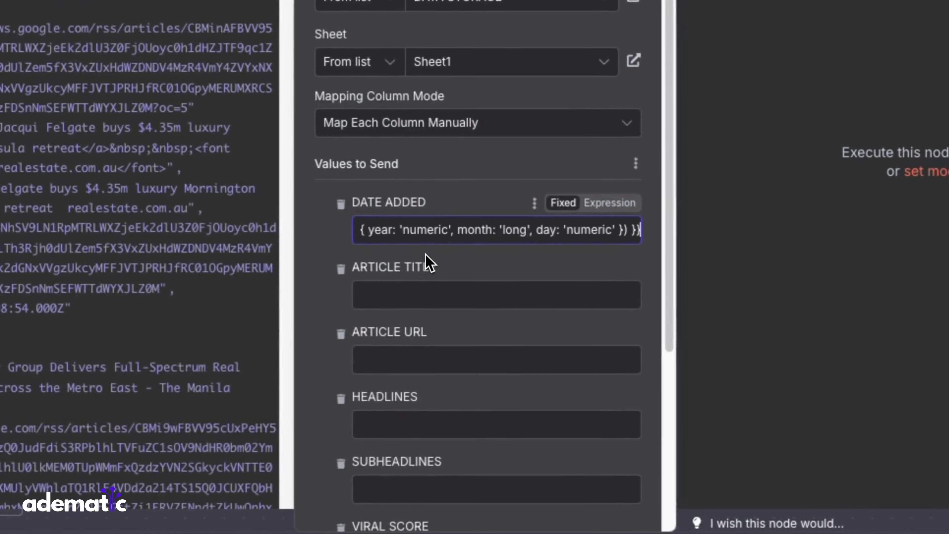
pyautogui.click(620, 203)
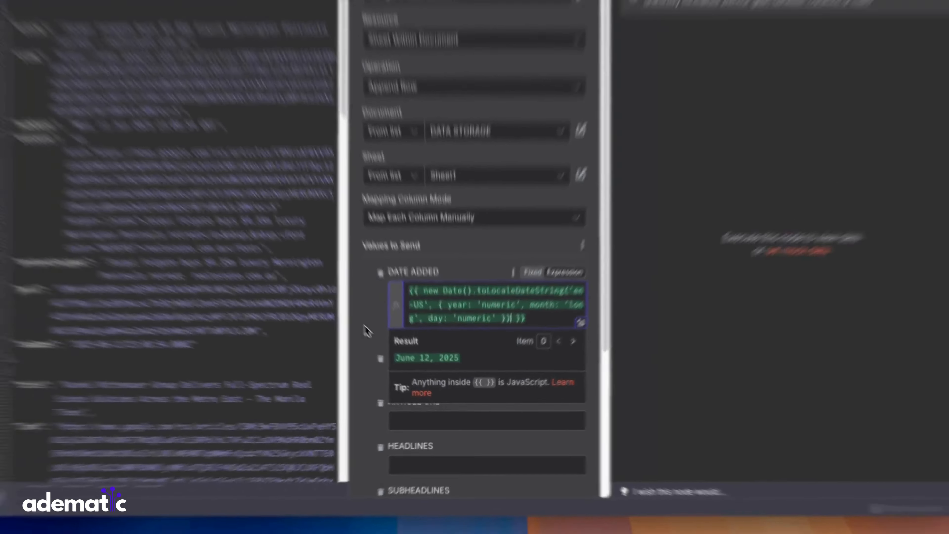
pyautogui.click(365, 330)
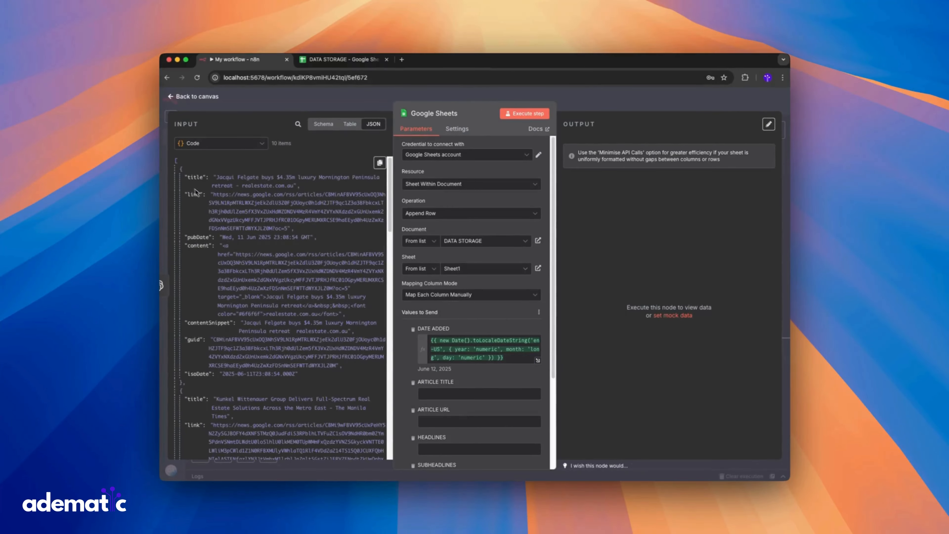
# Map the Code node's title to the ARTICLE TITLE column and its link to the ARTICLE URL column.
pyautogui.moveTo(234, 176); pyautogui.dragTo(445, 392)
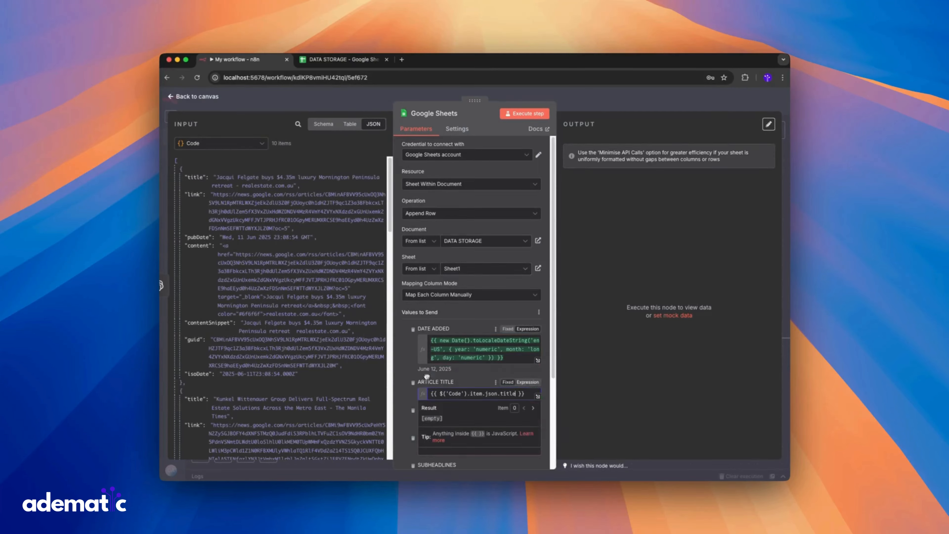
pyautogui.scroll(-4, 429, 335)
pyautogui.click(402, 279)
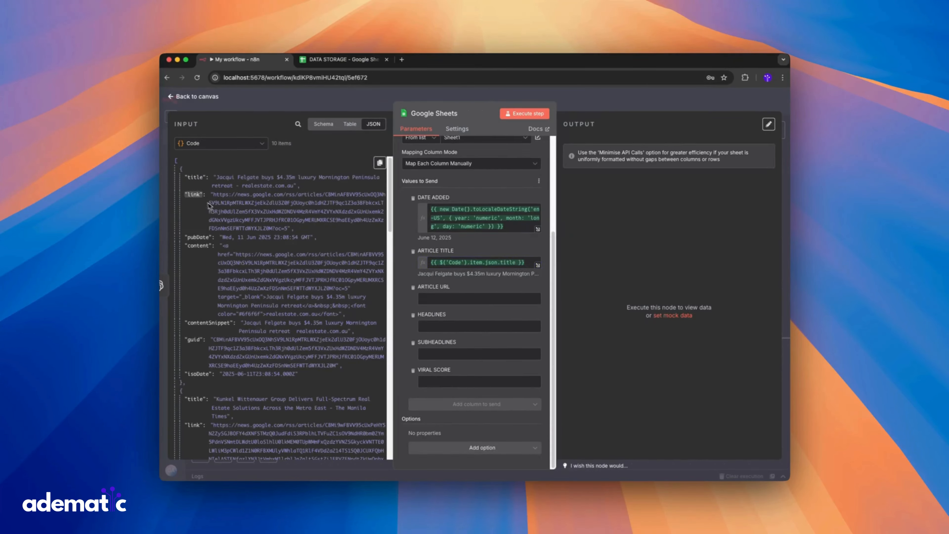
pyautogui.moveTo(194, 194); pyautogui.dragTo(433, 299)
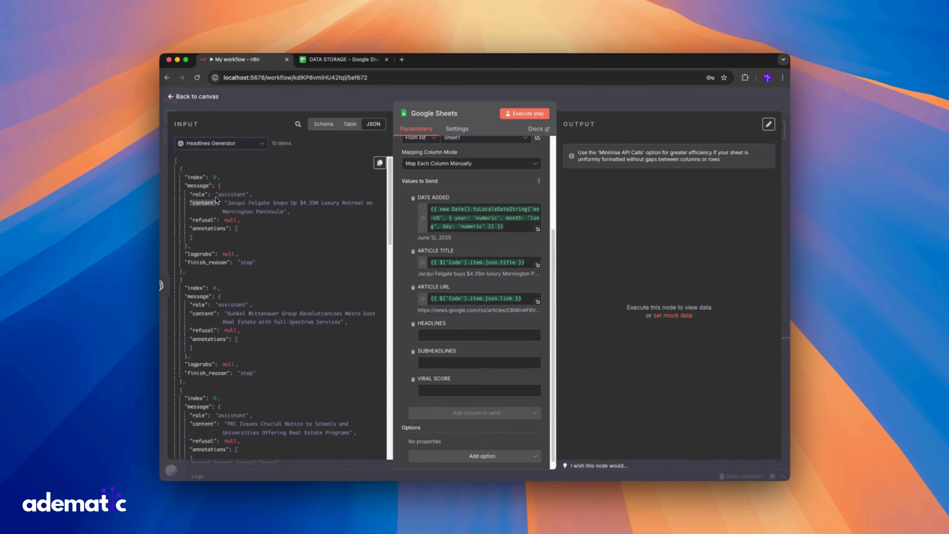
# Map the message content of Headlines Generator, Subheadline Generator and Viral Score Analyzer to the HEADLINES, SUBHEADLINES and VIRAL SCORE columns.
pyautogui.moveTo(202, 202); pyautogui.dragTo(444, 336)
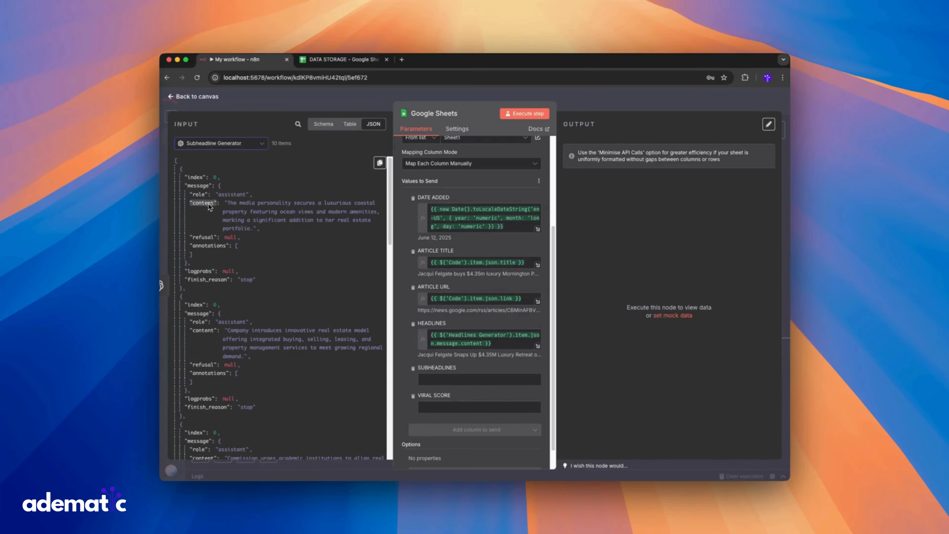
pyautogui.moveTo(203, 202); pyautogui.dragTo(445, 378)
pyautogui.moveTo(202, 203); pyautogui.dragTo(441, 422)
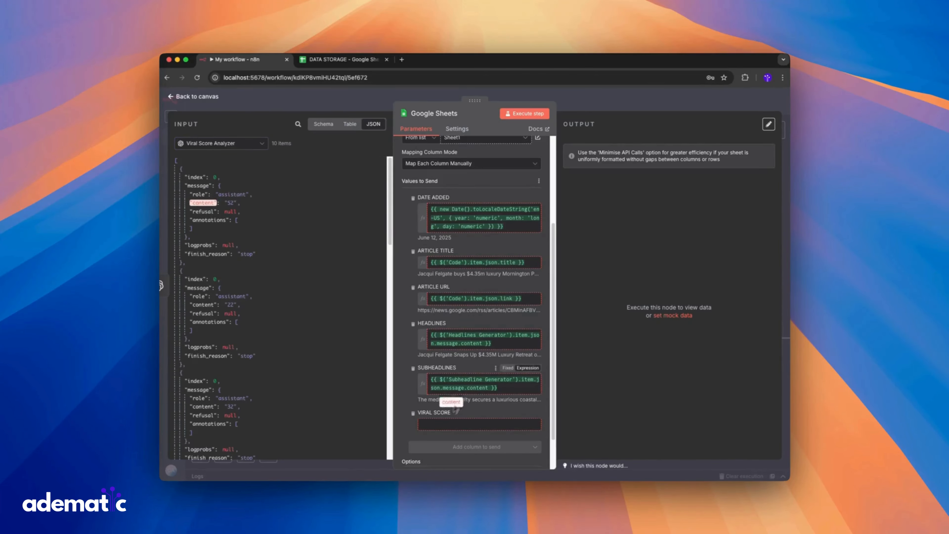
# Execute the Google Sheets node, return to the canvas, and move the node below the Headlines Generator.
pyautogui.click(523, 113)
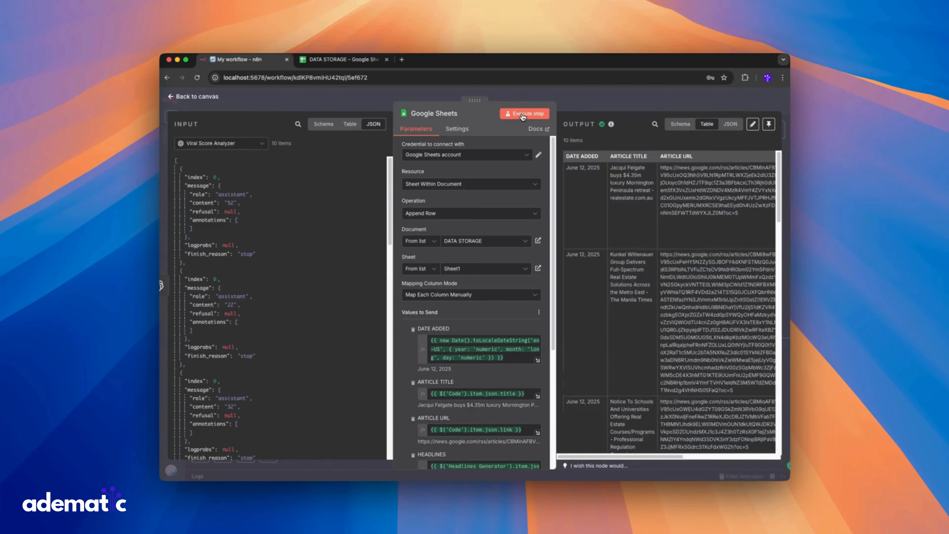
pyautogui.press('Escape')
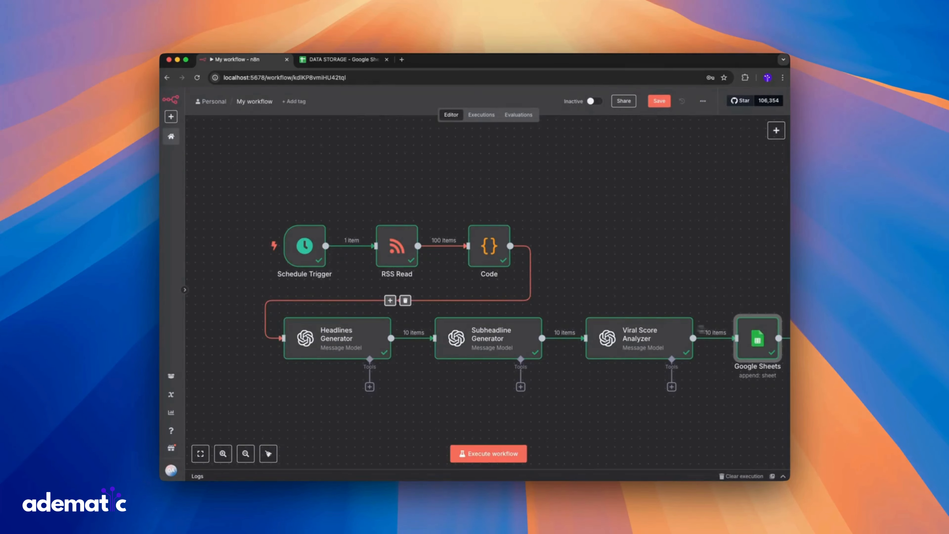
pyautogui.moveTo(762, 343); pyautogui.dragTo(302, 426)
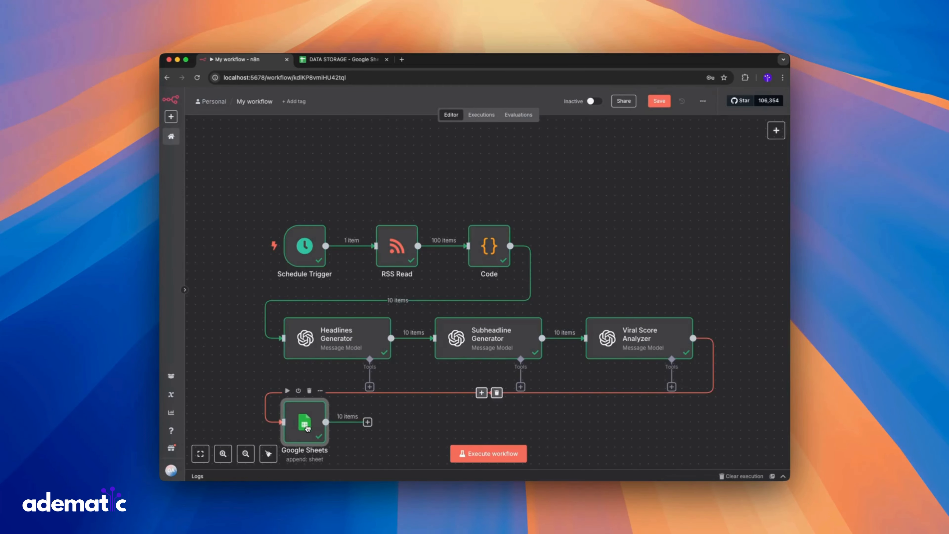
pyautogui.click(200, 454)
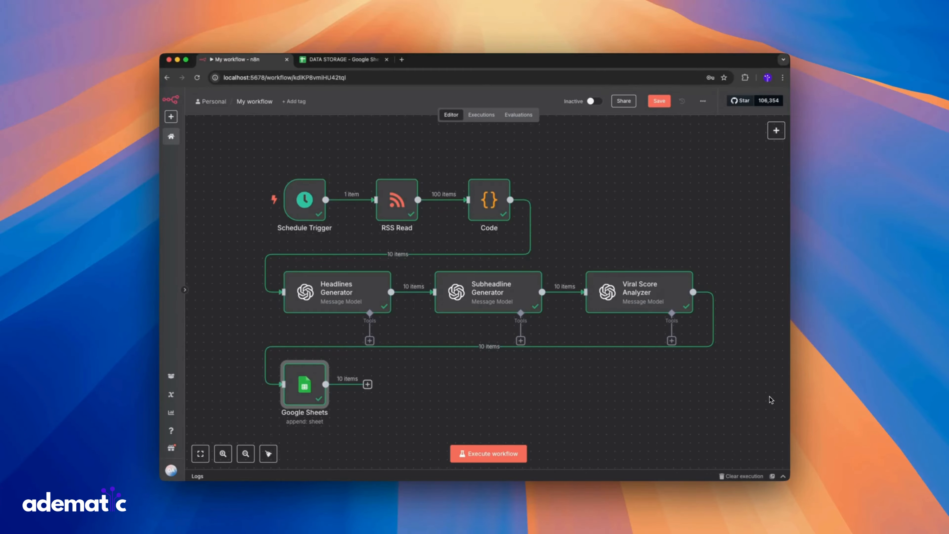
# Add a Code node after the Google Sheets node.
pyautogui.click(368, 384)
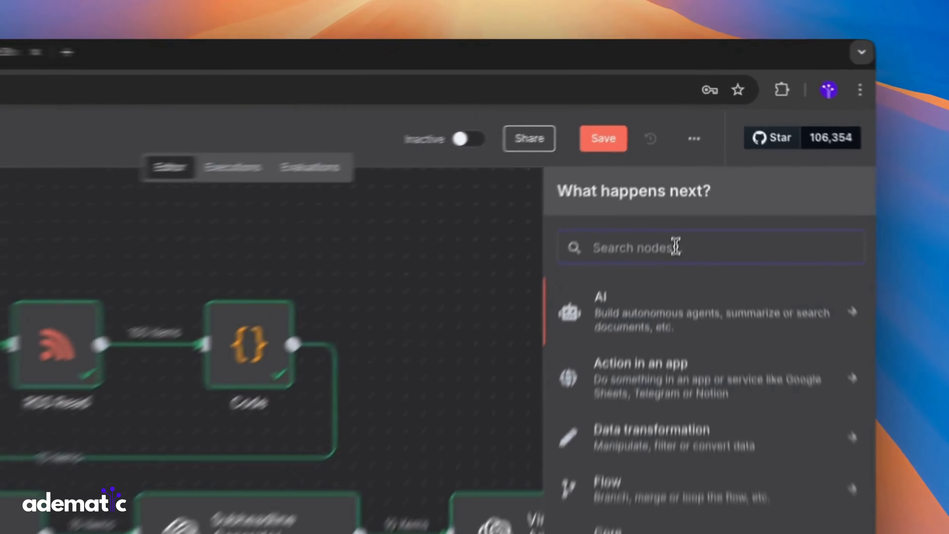
pyautogui.write('code')
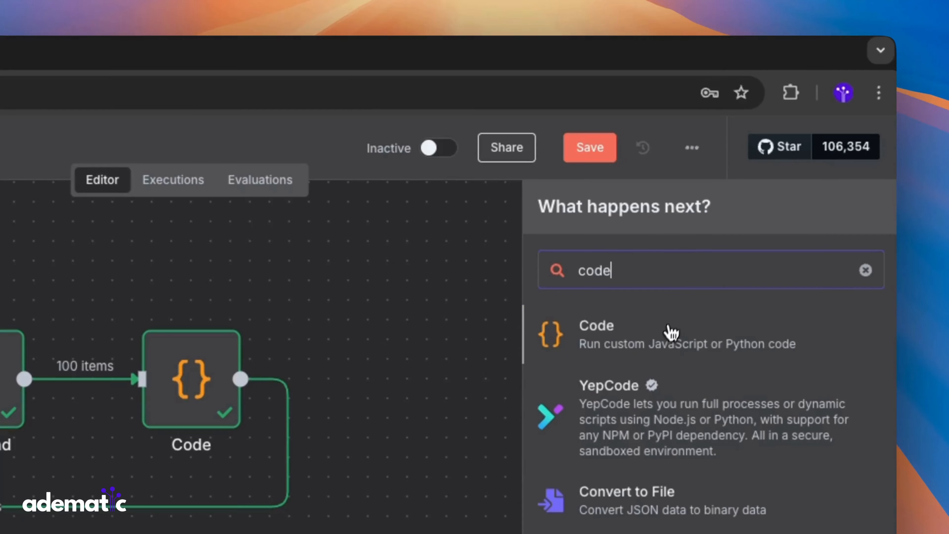
pyautogui.click(669, 333)
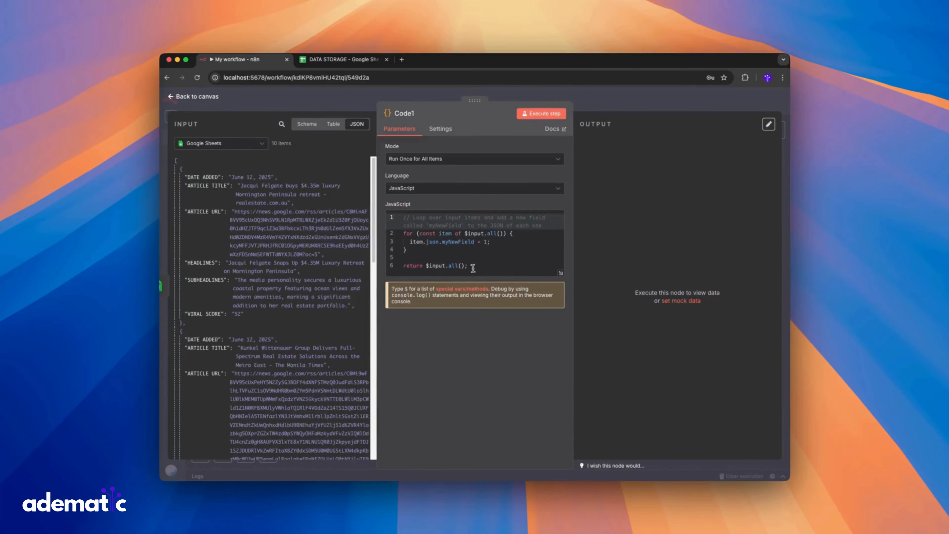
# Replace the default JavaScript with code returning emailBody as item.json.title links to item.json.link joined by "<br><br>", execute the node, and close it.
pyautogui.moveTo(471, 266); pyautogui.dragTo(401, 223)
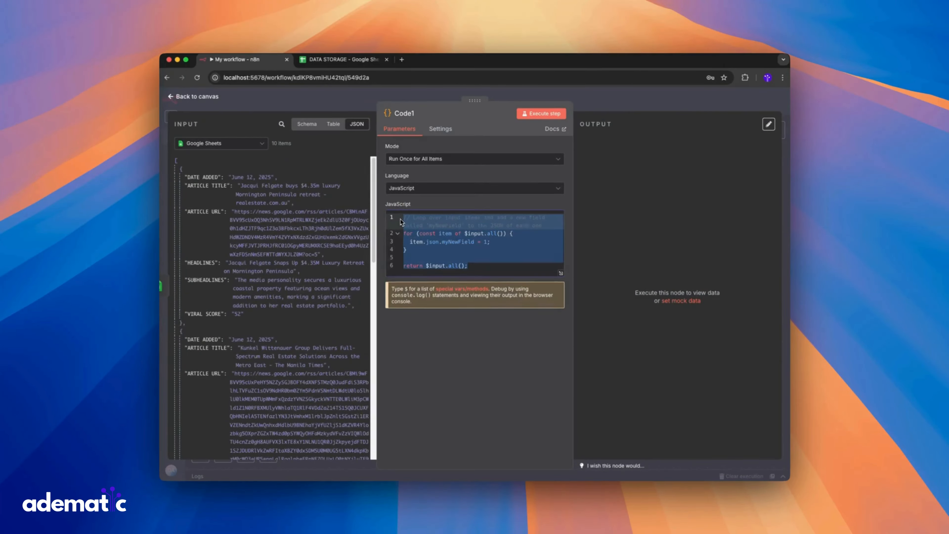
pyautogui.press('BackSpace')
pyautogui.write('return [{   json: {     emailBody: items.map(item =>       `<a href="${item.json.link}">${item.json.title}</a>`     ).join("<br><br>")   } }];')
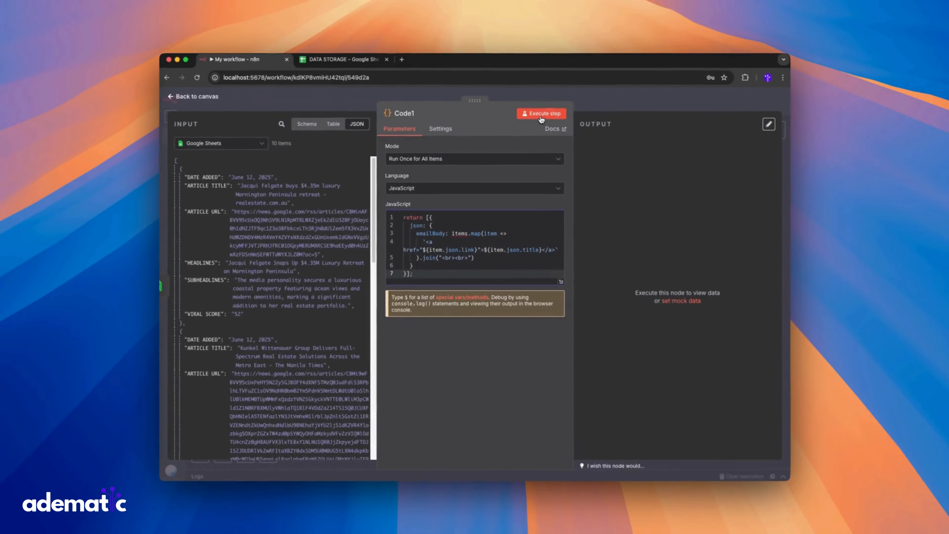
pyautogui.click(766, 50)
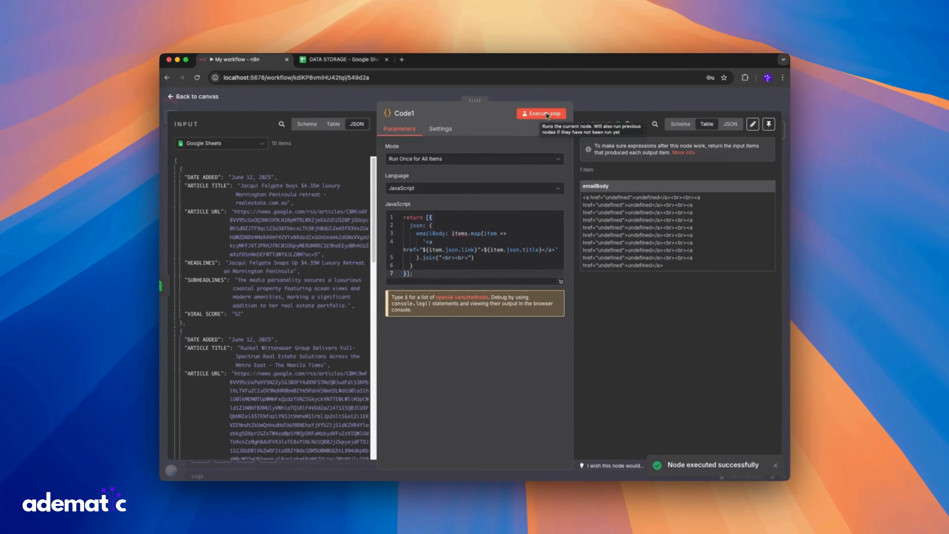
pyautogui.press('Escape')
# Add a Gmail node with the Send a message action after the second Code node.
pyautogui.click(368, 322)
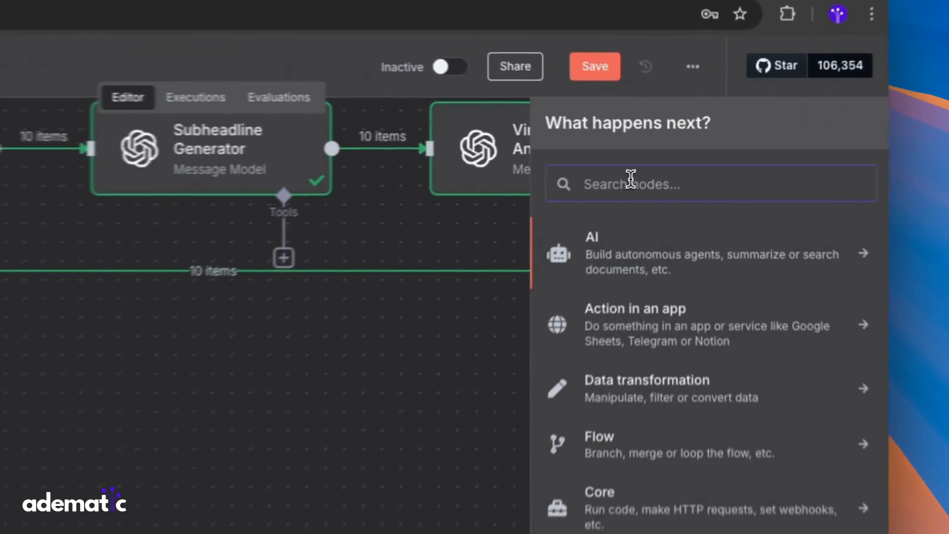
pyautogui.write('gmail')
pyautogui.click(674, 180)
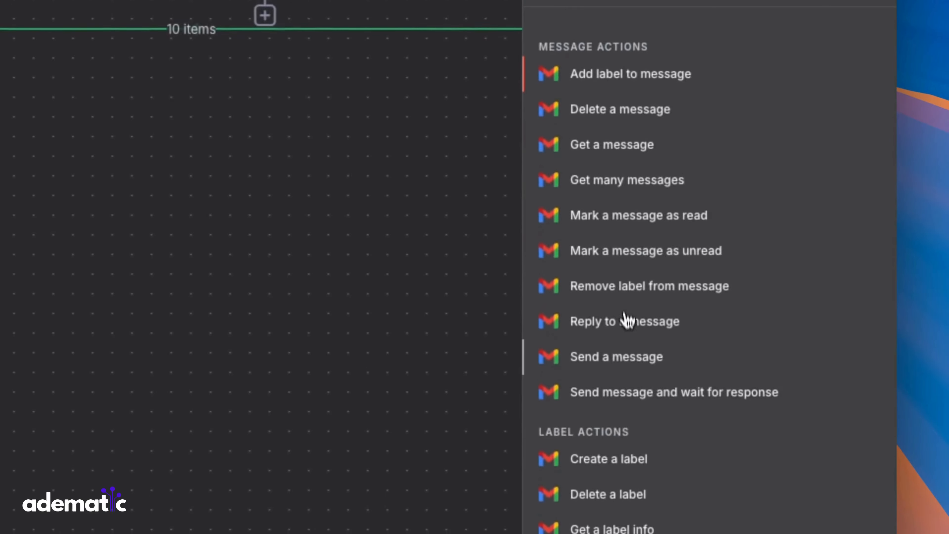
pyautogui.click(623, 358)
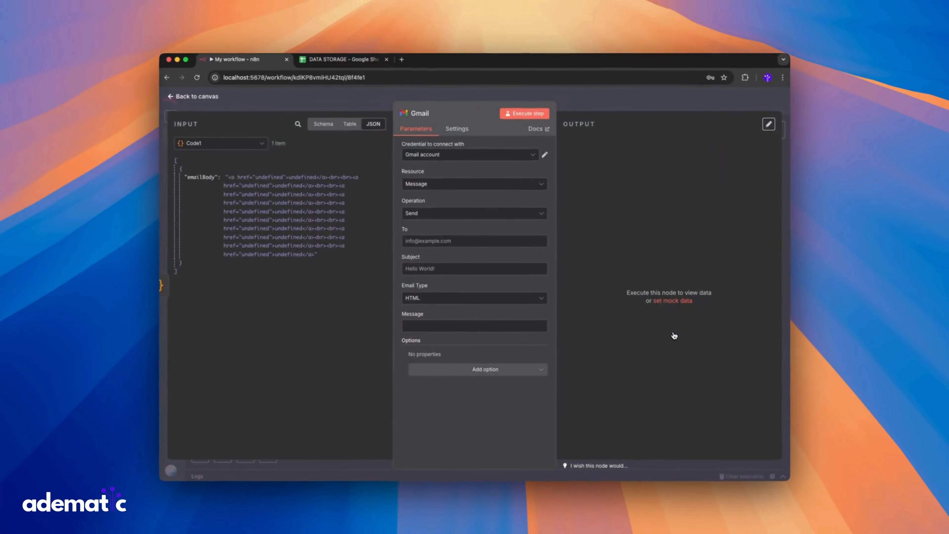
# Review the Client ID and Client Secret fields of the Gmail account credential, then close it.
pyautogui.click(543, 156)
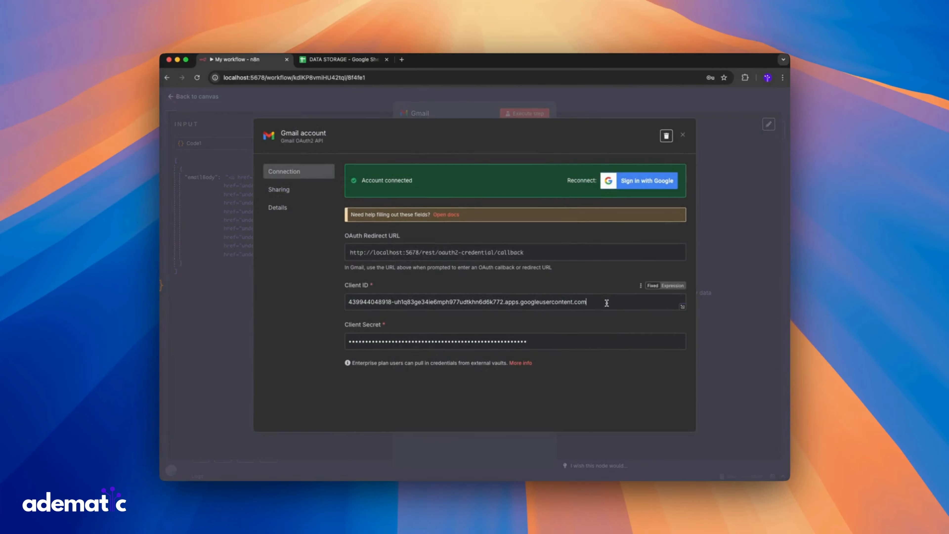
pyautogui.press('super+a')
pyautogui.click(580, 343)
pyautogui.press('super+a')
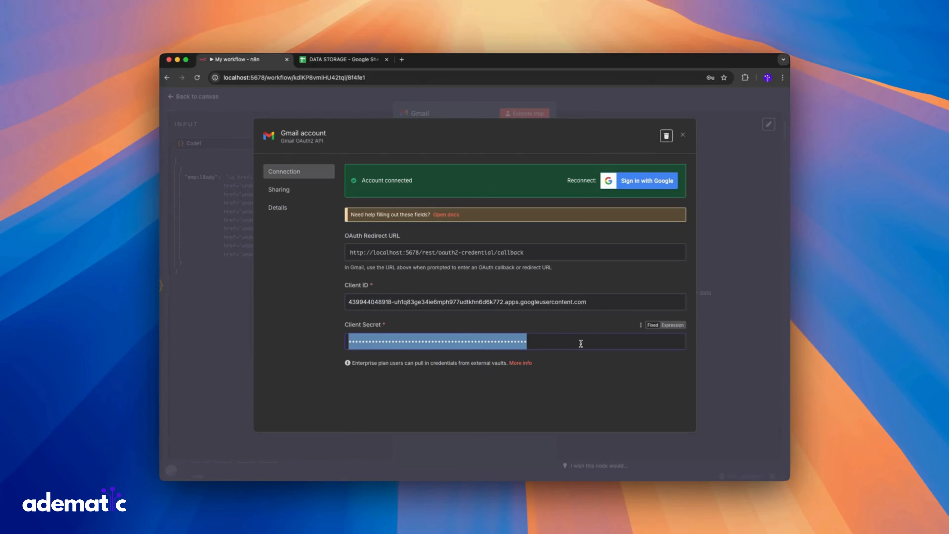
pyautogui.click(591, 114)
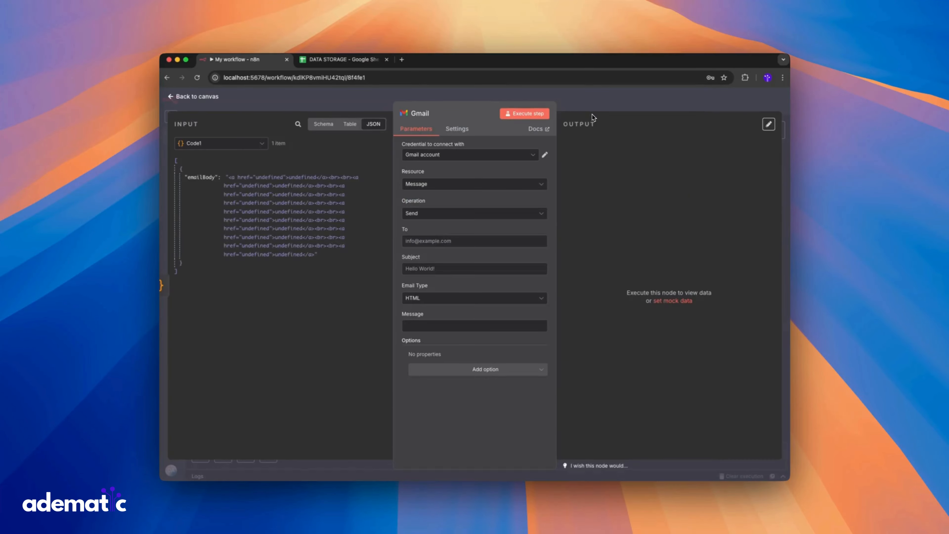
# Keep the Message resource and Send operation in the Gmail node, and fill in the recipient's email address.
pyautogui.click(526, 184)
pyautogui.click(497, 205)
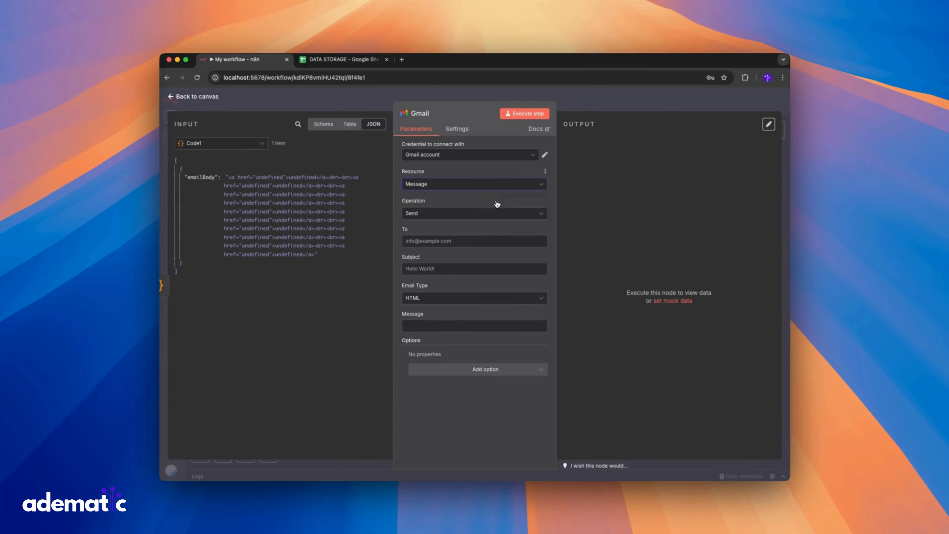
pyautogui.click(485, 217)
pyautogui.scroll(-1, 455, 304)
pyautogui.click(455, 332)
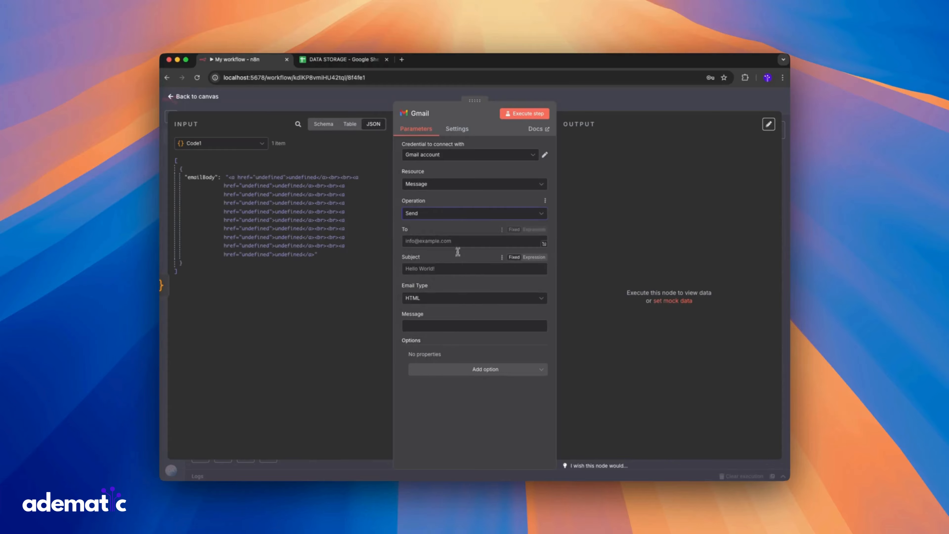
pyautogui.click(460, 242)
pyautogui.press('super+v')
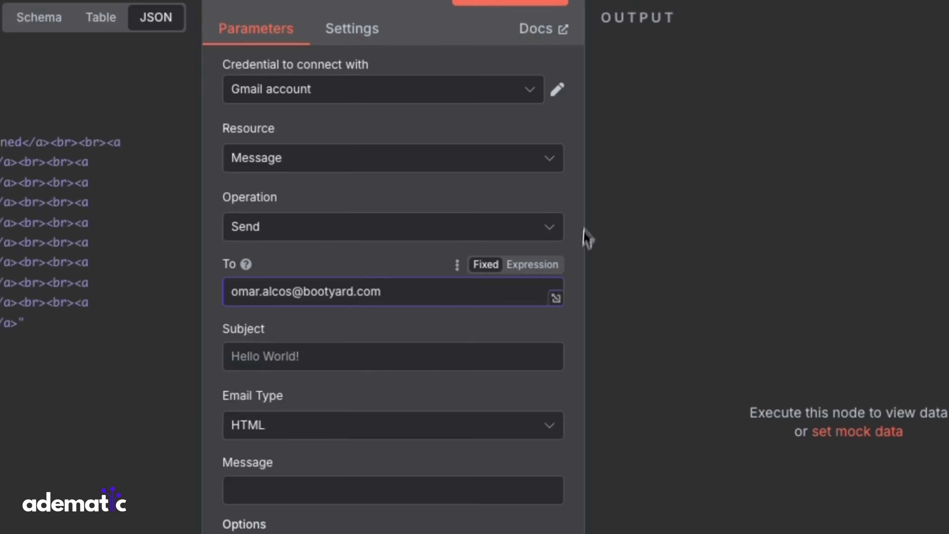
# Set the email subject to "News Article Curated Today!" and the email type to Text.
pyautogui.click(438, 356)
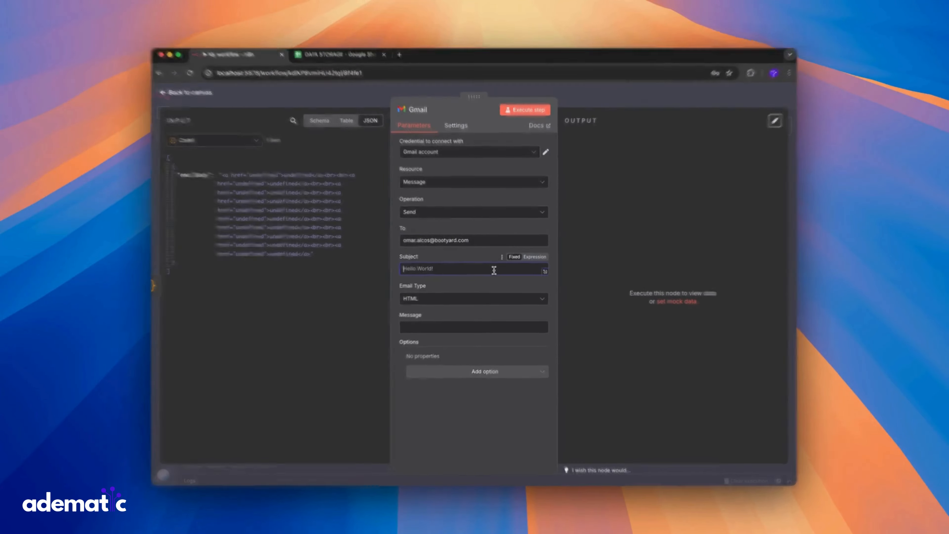
pyautogui.write('News Article Curated Today!')
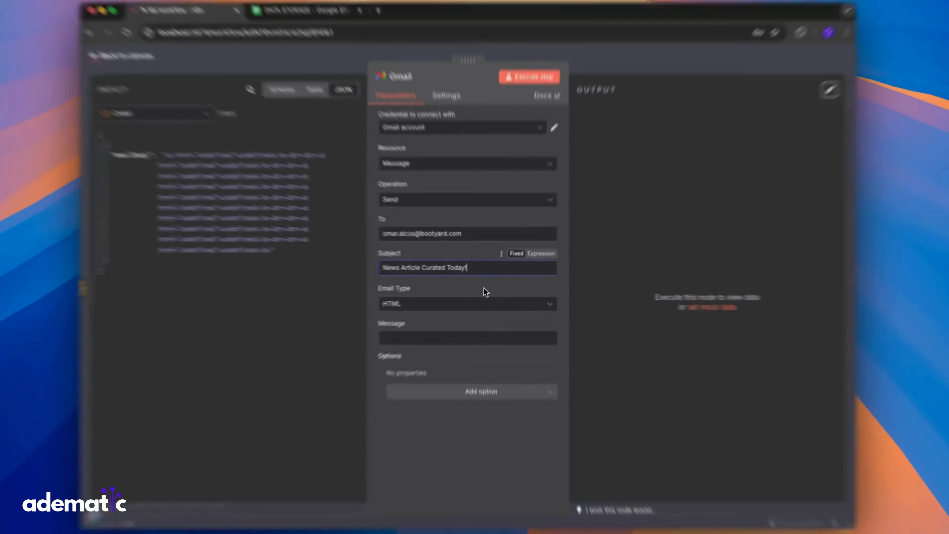
pyautogui.click(456, 336)
pyautogui.click(350, 393)
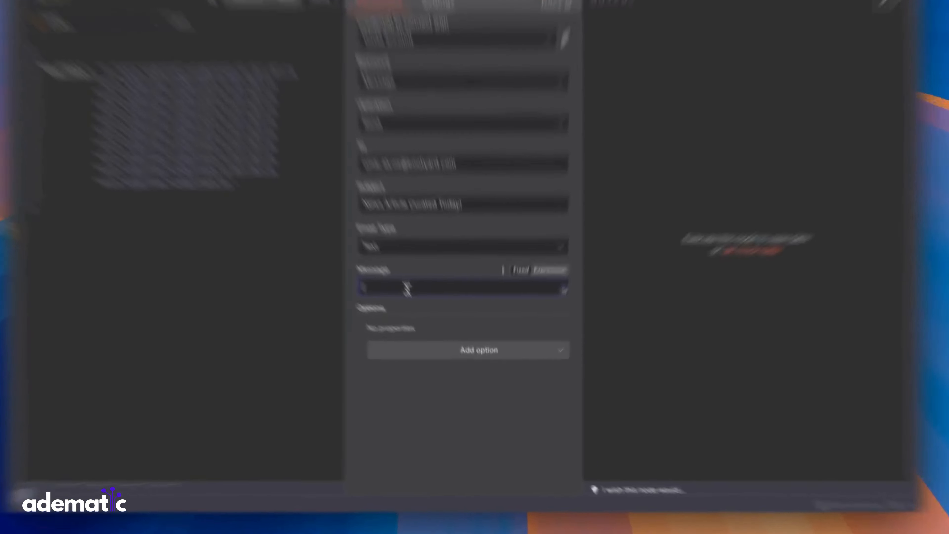
# Enter the daily real estate news update with the Google Sheets link, signed "The Automation Agent", as the message expression, and execute the Gmail node.
pyautogui.press('super+v')
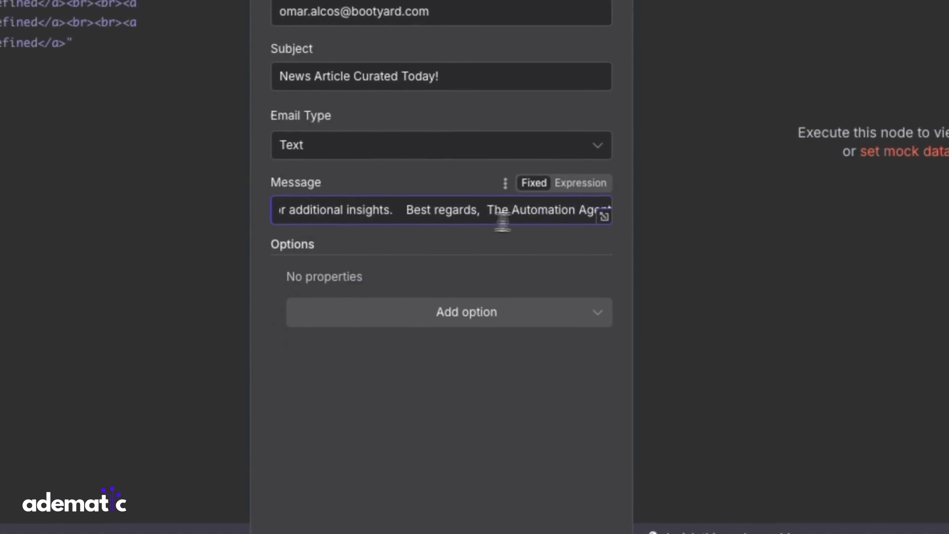
pyautogui.click(580, 183)
pyautogui.click(607, 240)
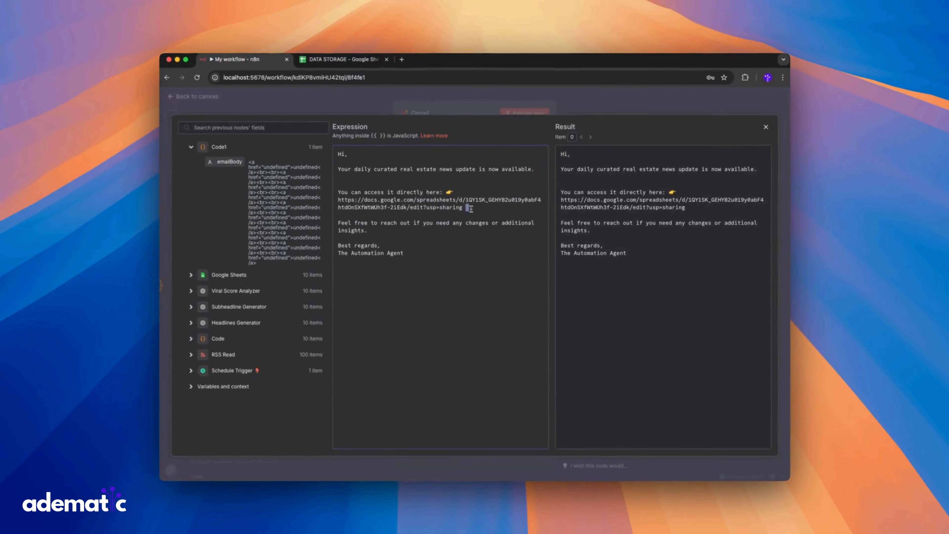
pyautogui.moveTo(469, 208); pyautogui.dragTo(343, 202)
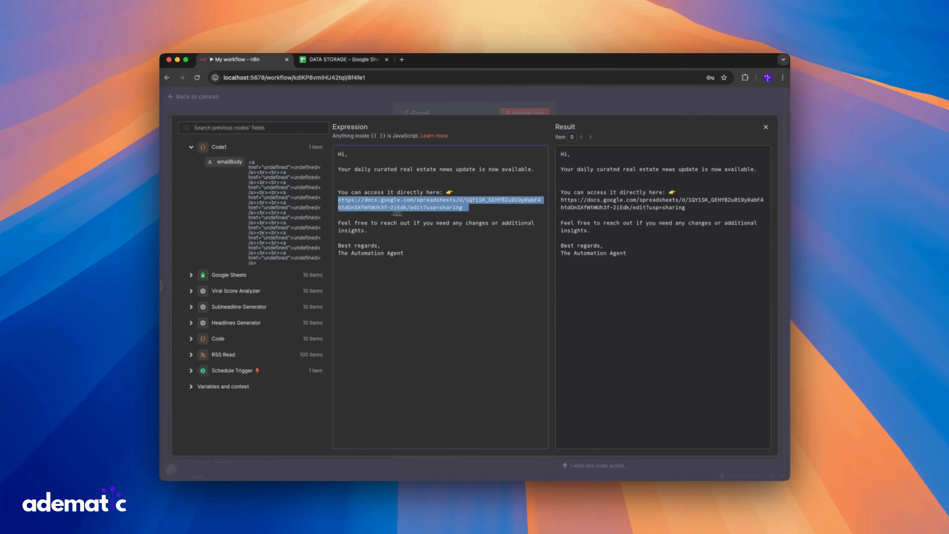
pyautogui.click(483, 210)
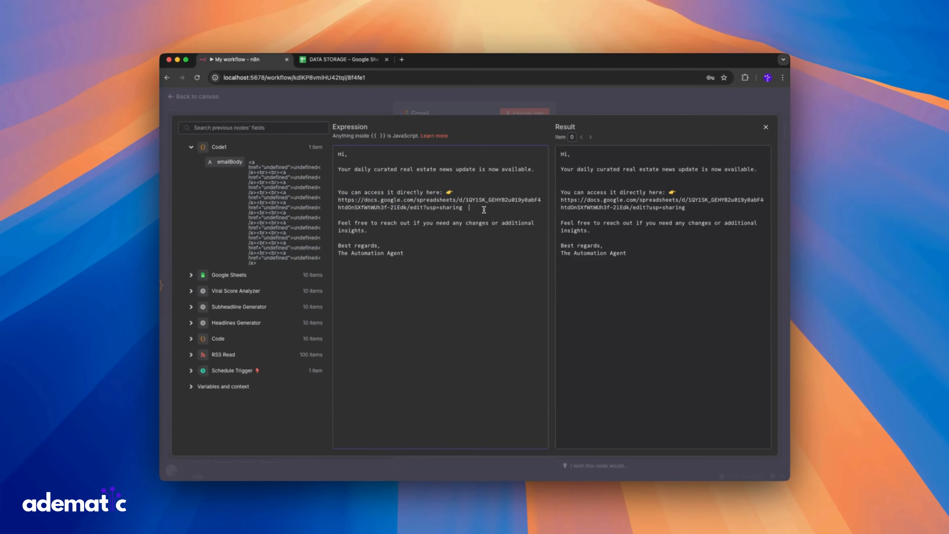
pyautogui.click(535, 105)
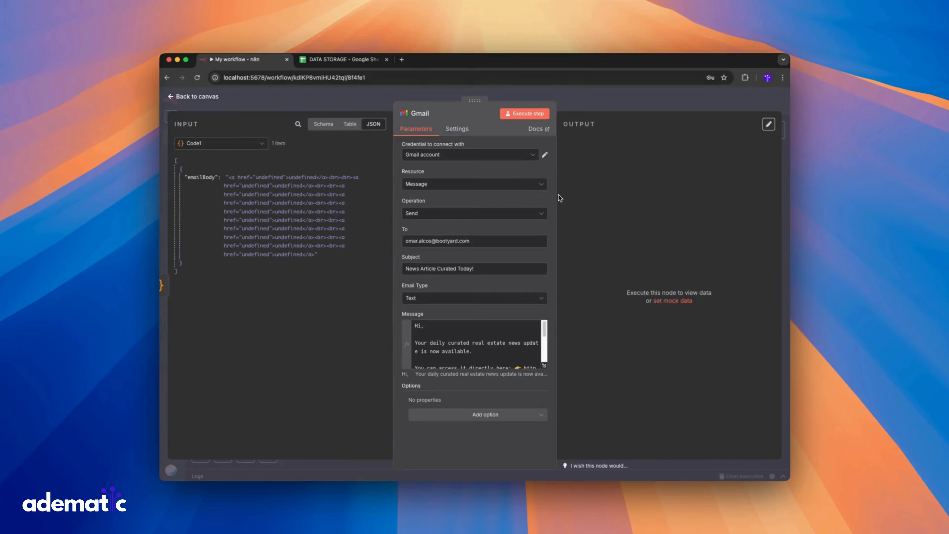
pyautogui.click(527, 113)
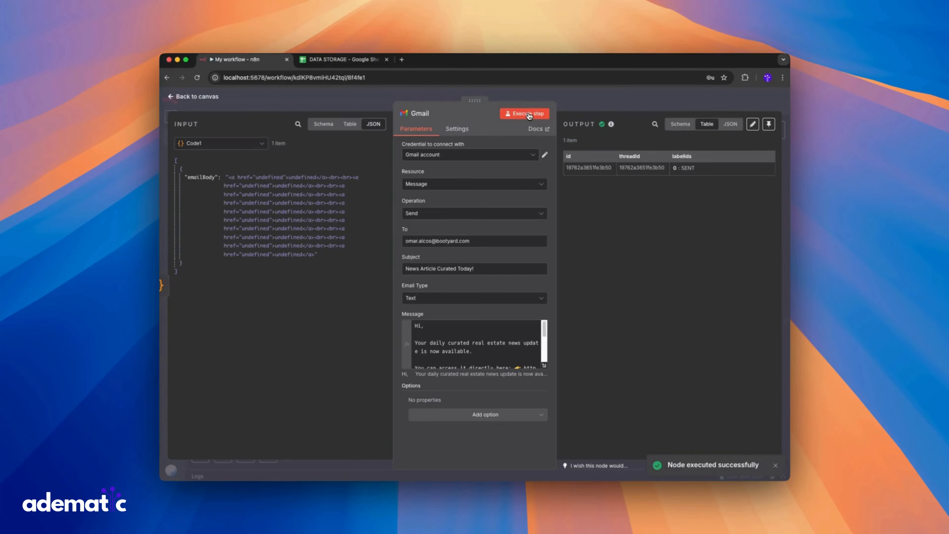
pyautogui.click(590, 103)
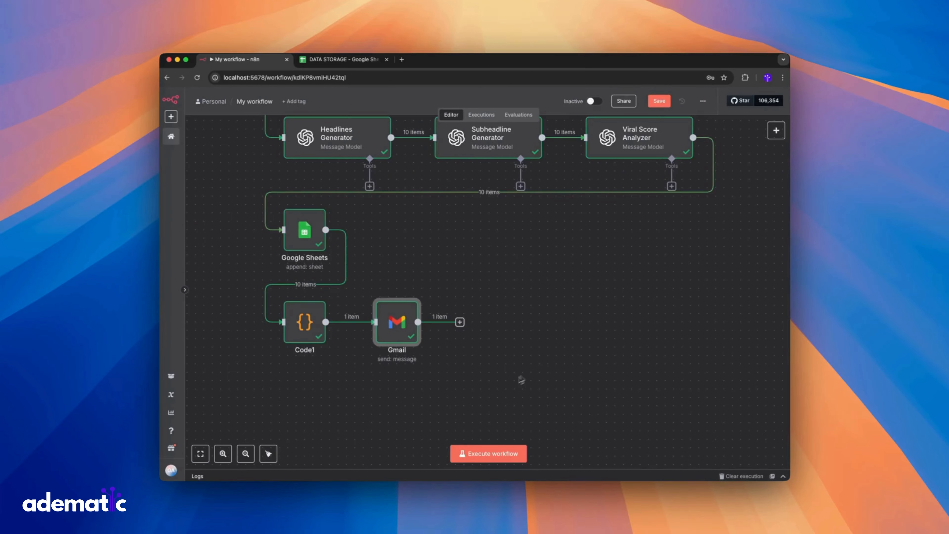